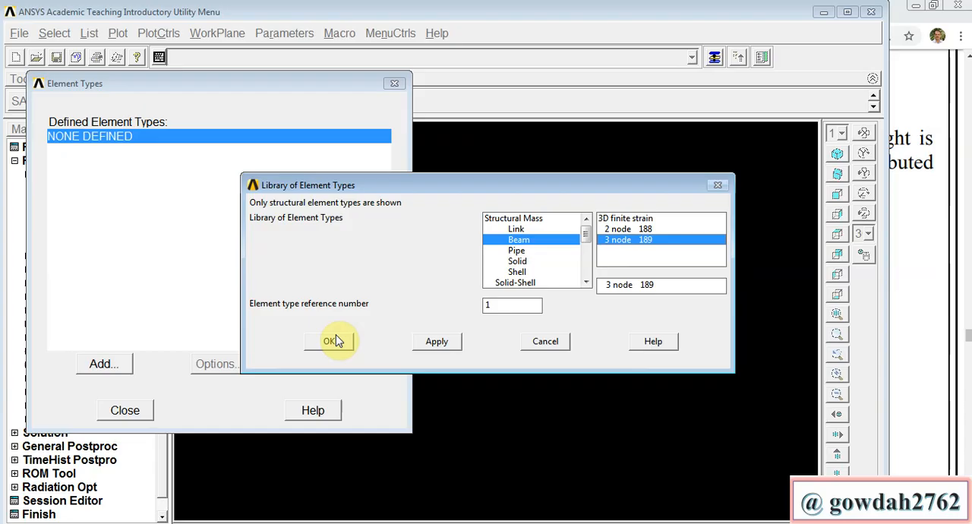
Step: Add the 3 node 189 beam element type with reference number 1 and finish defining element types
left_click(337, 341)
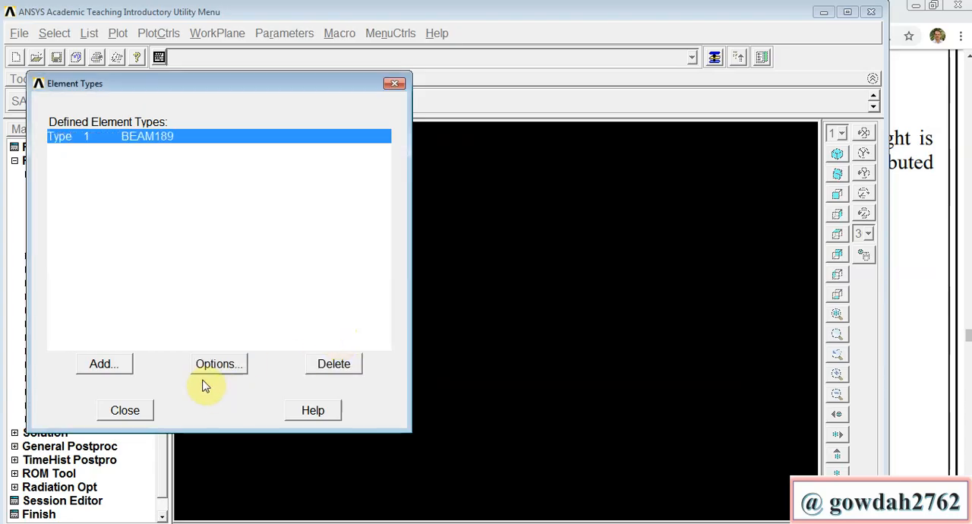
left_click(125, 410)
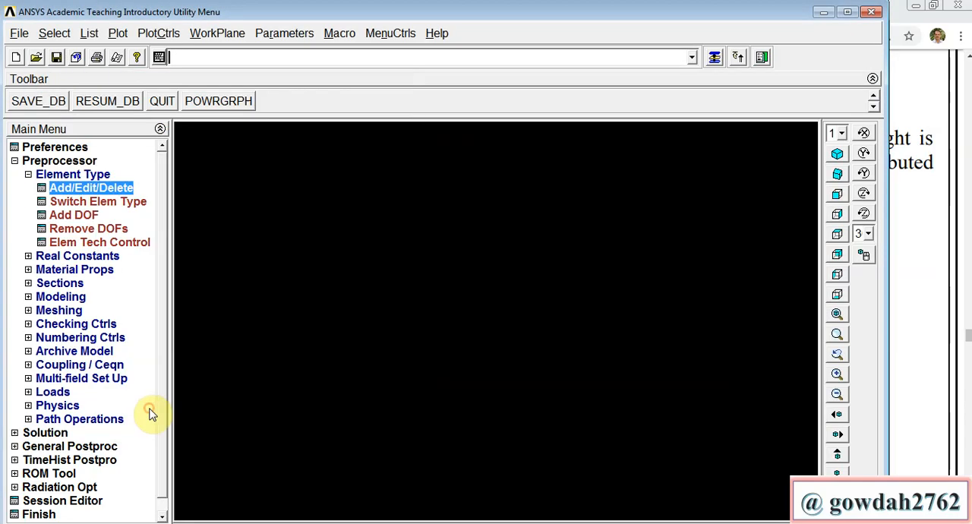
Step: Open the structural linear elastic isotropic properties for material model number 1
left_click(101, 272)
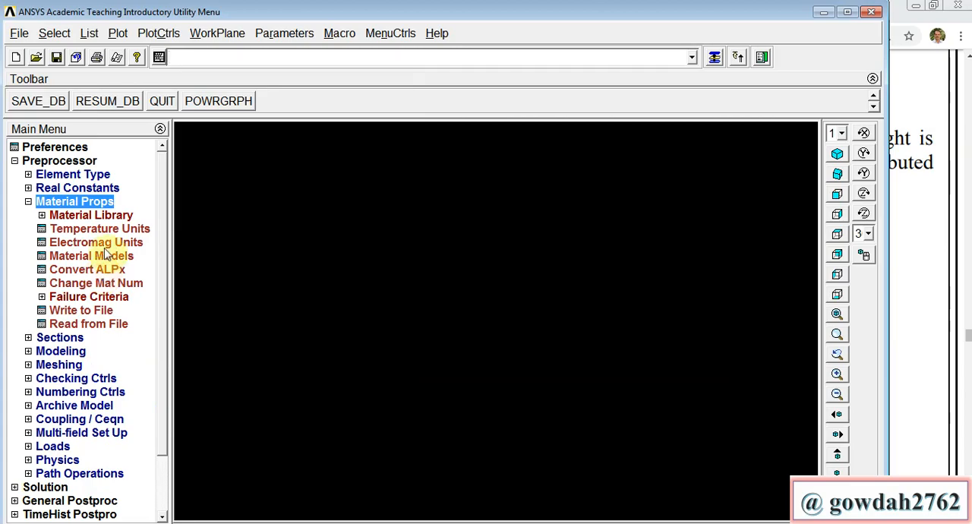
left_click(112, 259)
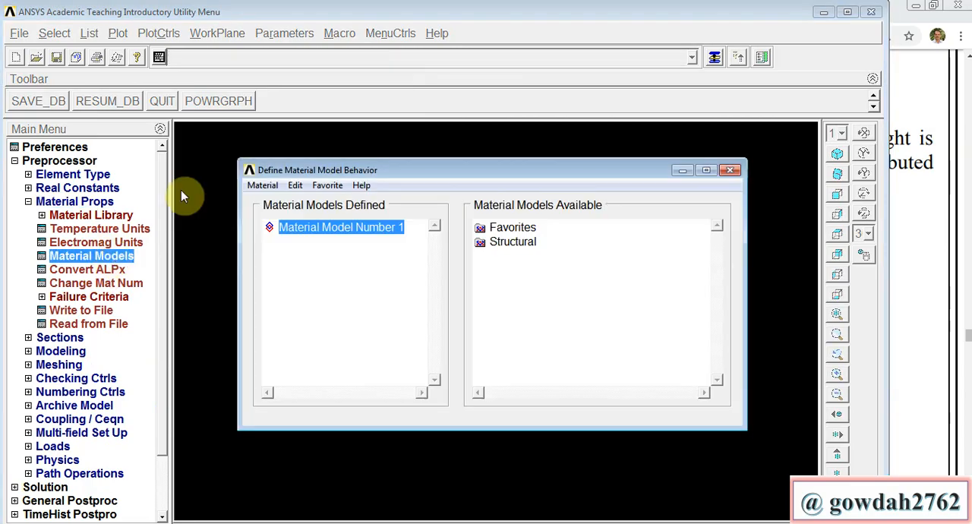
double_click(499, 245)
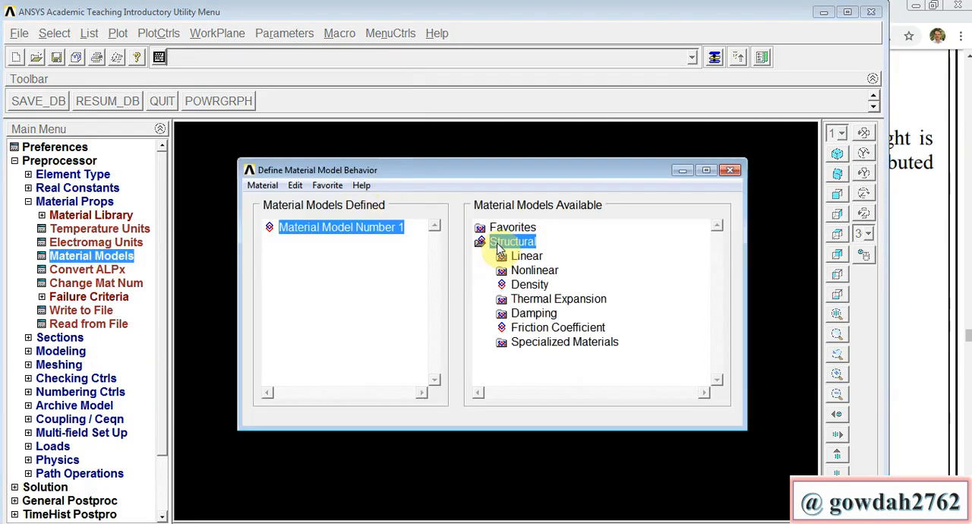
double_click(530, 257)
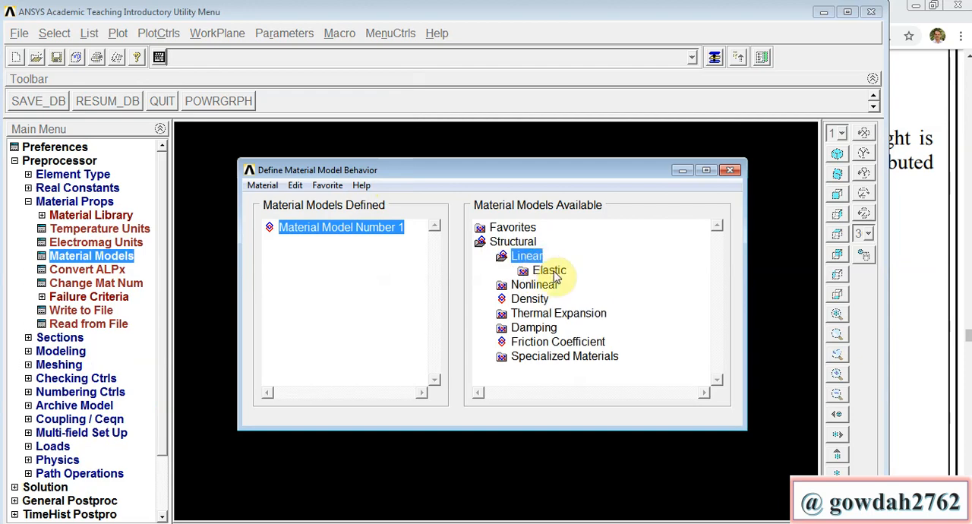
double_click(551, 271)
double_click(571, 284)
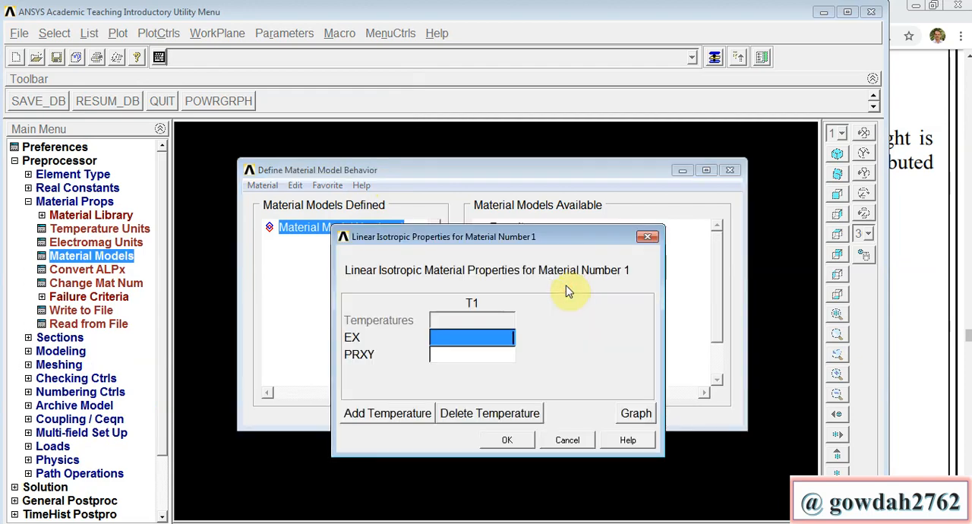
Step: Set EX to 200E9, enter the Poisson's ratio PRXY, and finish the material model definition
type("2")
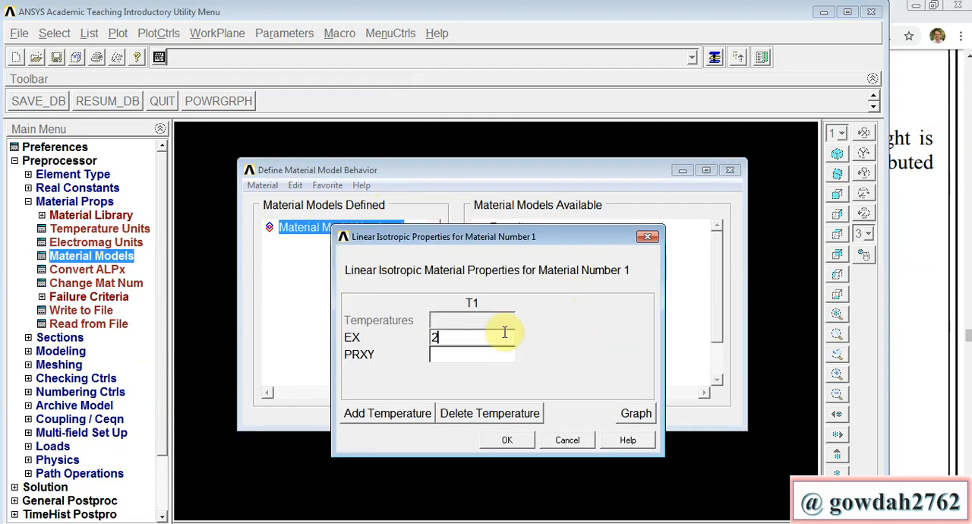
type("00E")
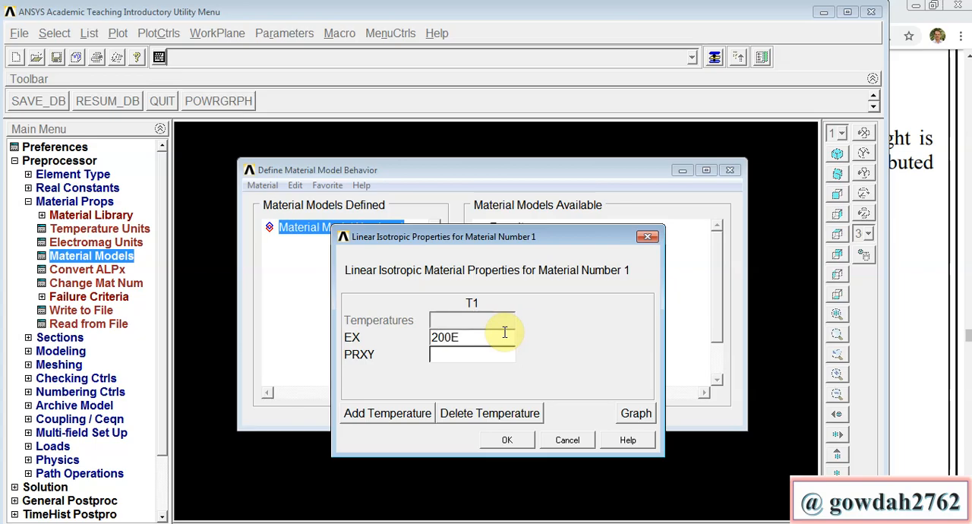
type("9")
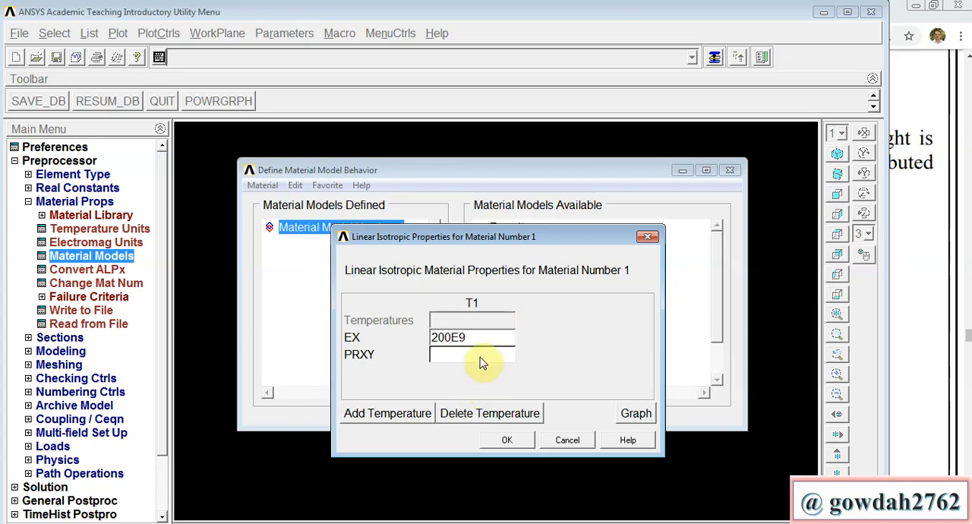
left_click(481, 361)
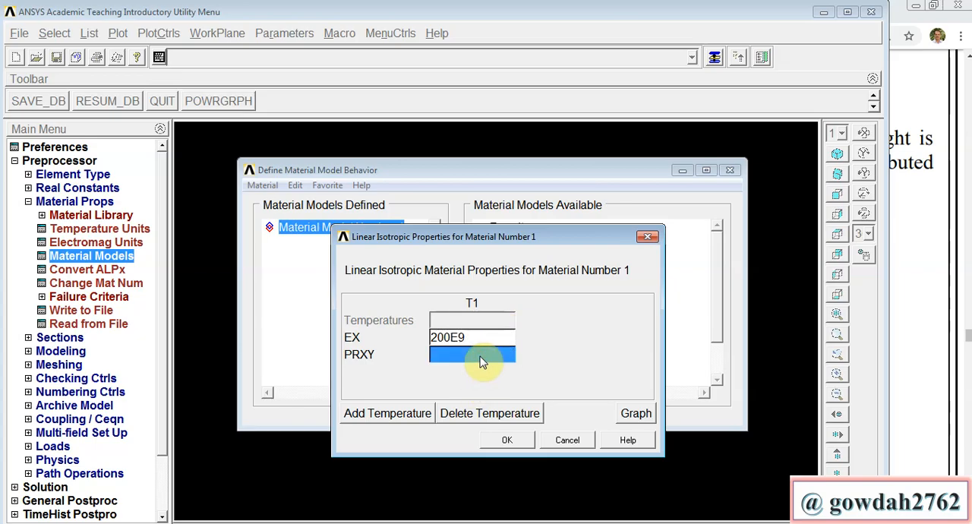
type("0.3")
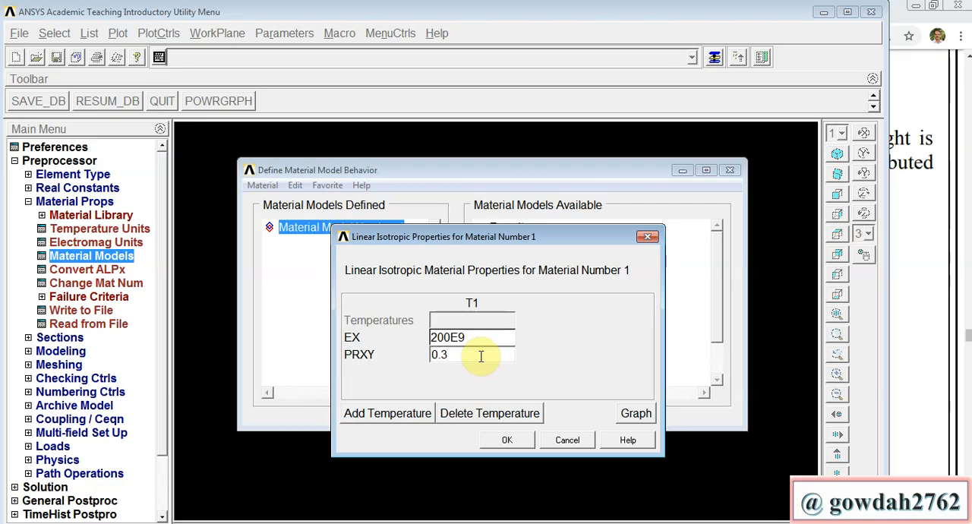
left_click(503, 441)
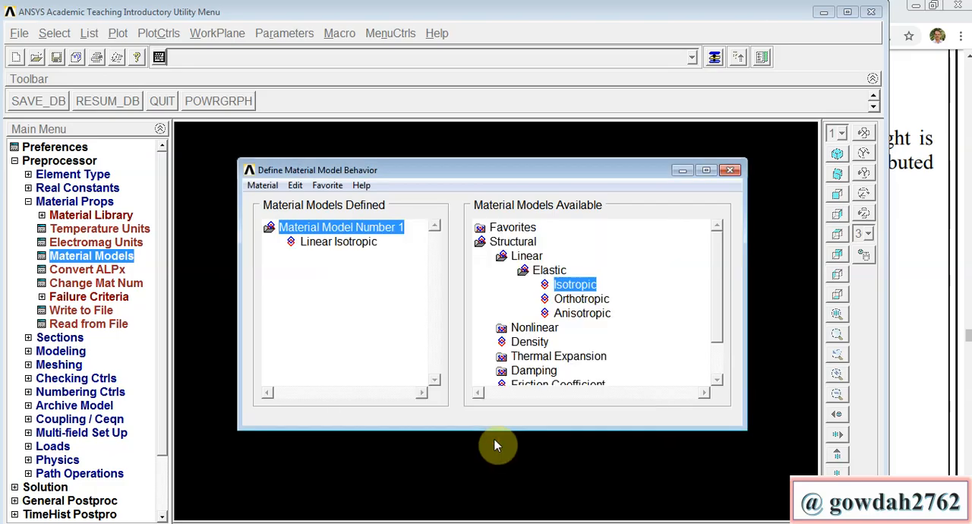
left_click(729, 170)
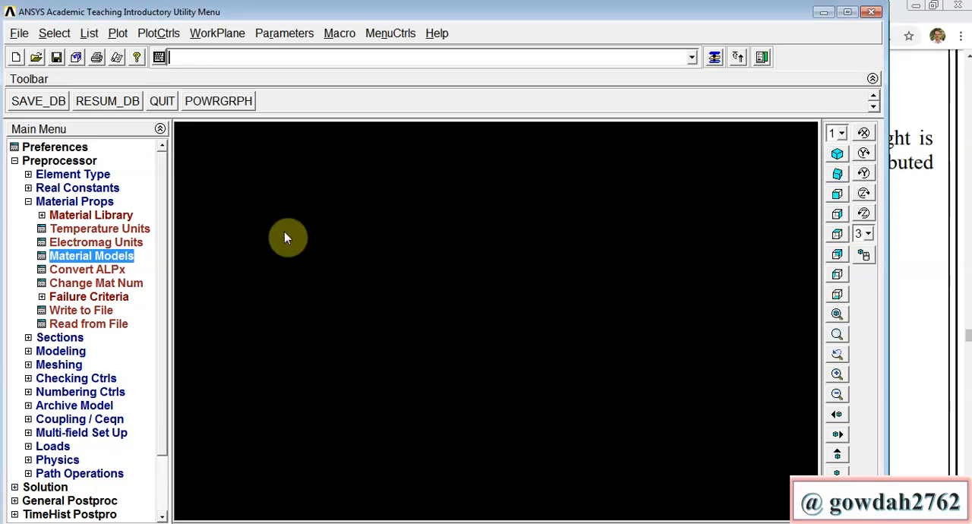
Step: Start a common beam section with ID 1 and choose the solid rectangle sub-type
left_click(60, 338)
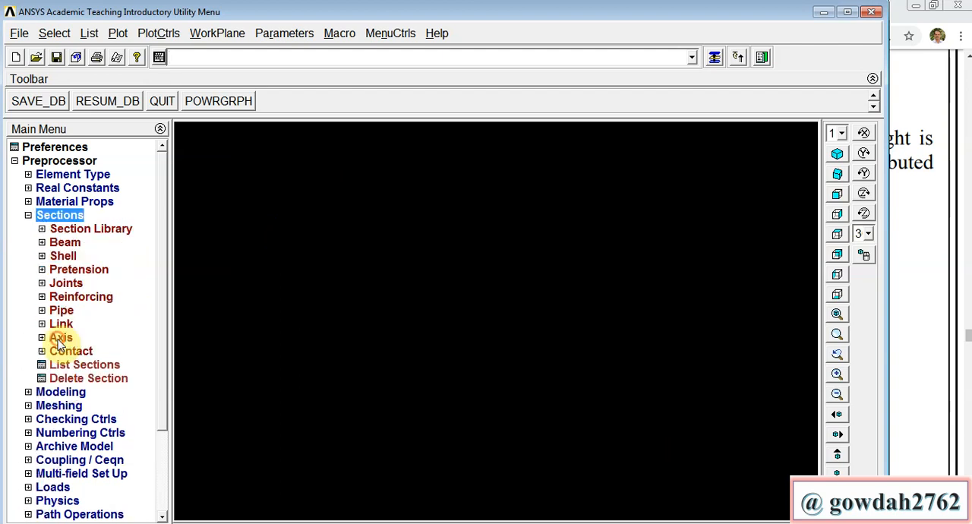
left_click(65, 243)
left_click(76, 259)
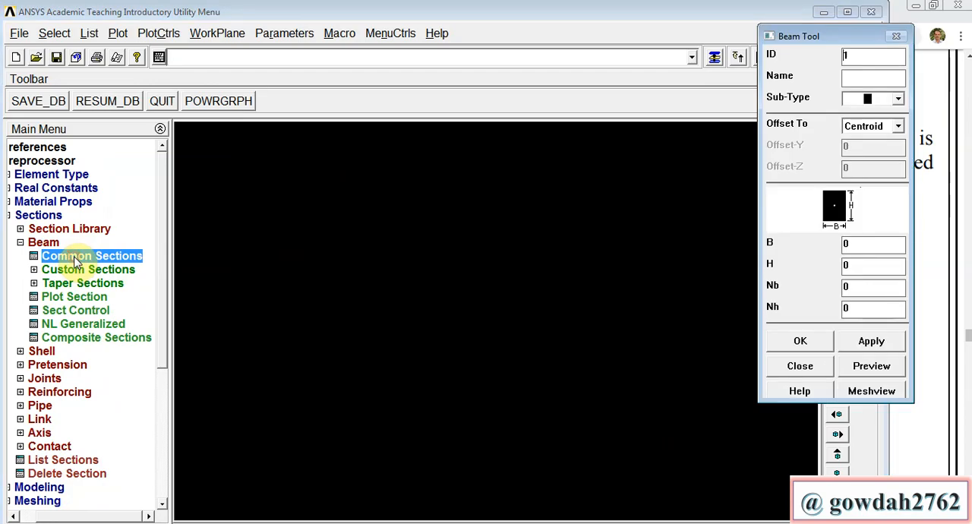
left_click(854, 105)
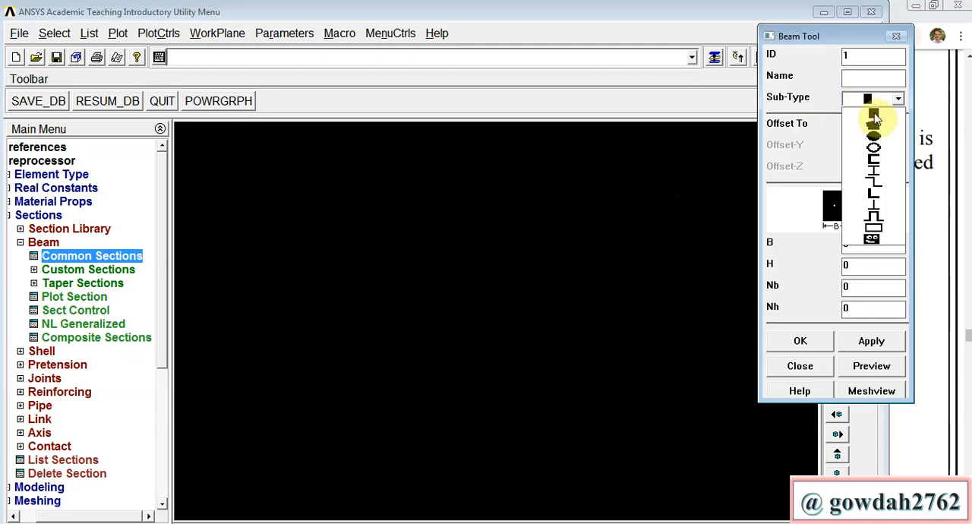
left_click(874, 117)
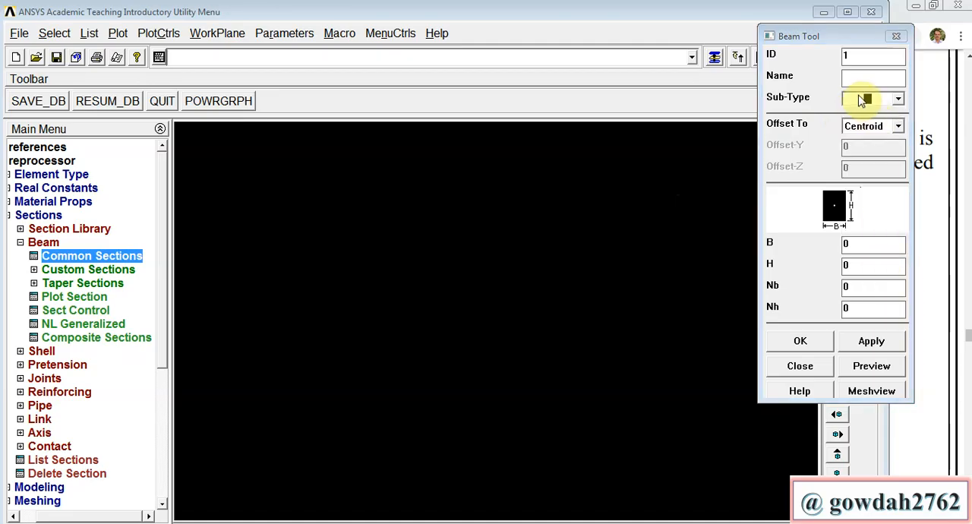
left_click(888, 100)
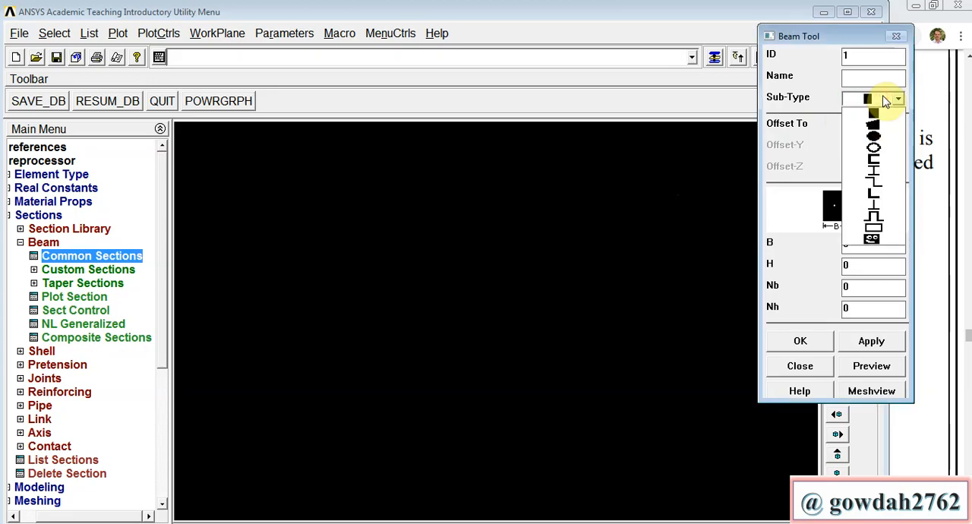
left_click(874, 118)
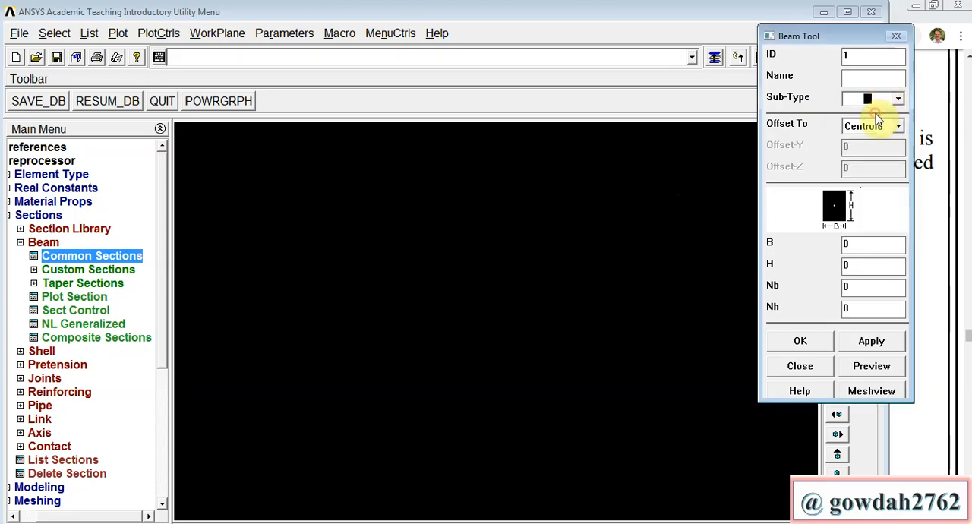
Step: Set the rectangular section's width B to 0.04949 and height H to 0.09898, preview it, and accept the section
left_click(867, 244)
type(".04949")
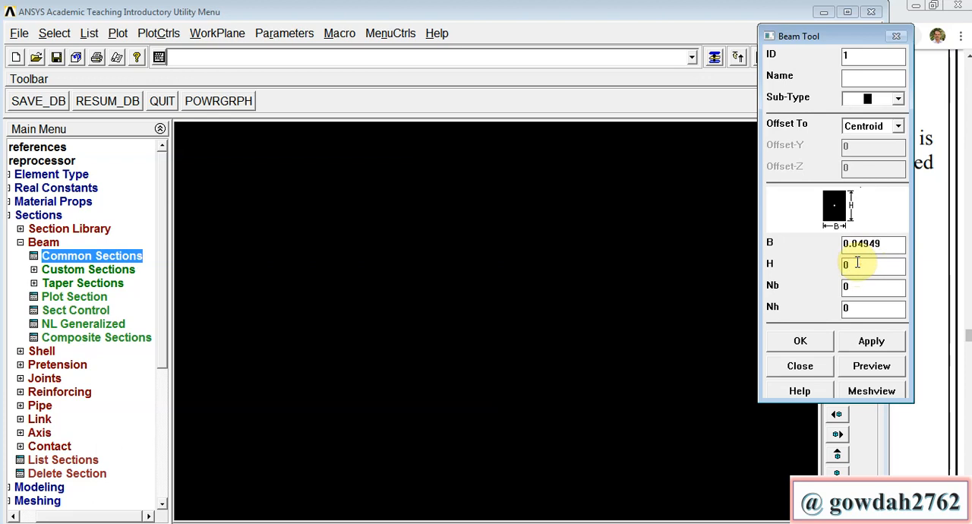
type(".09898")
left_click(861, 372)
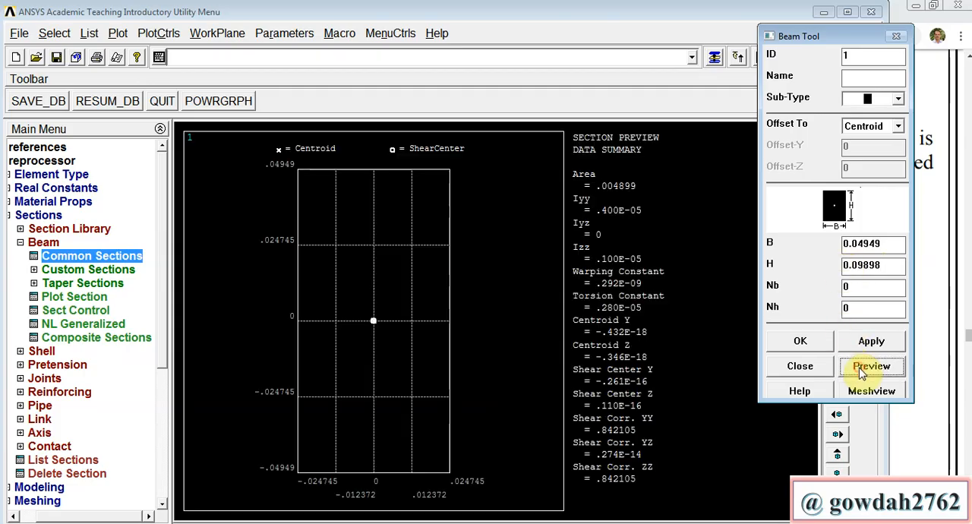
left_click(801, 341)
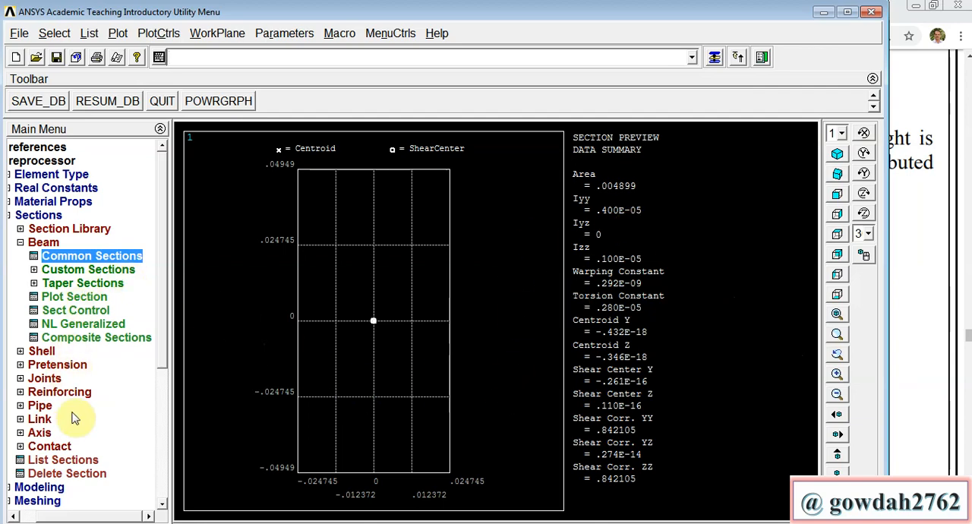
Step: Create the first keypoint at the origin of the active coordinate system
left_click(47, 487)
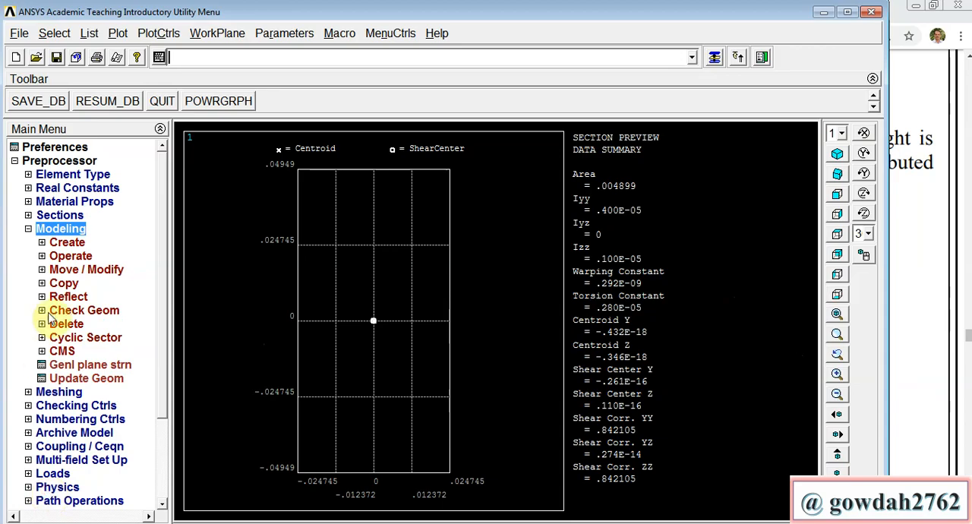
left_click(67, 243)
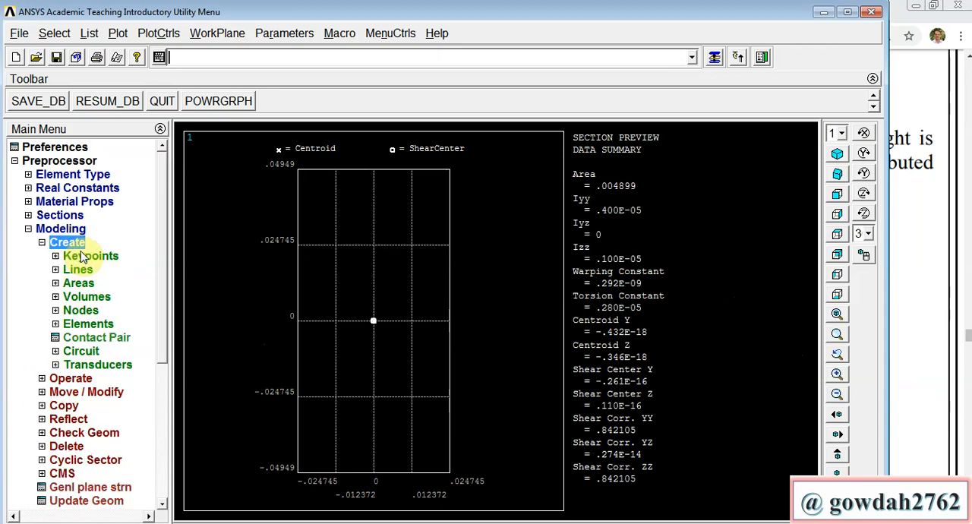
left_click(80, 257)
left_click(89, 284)
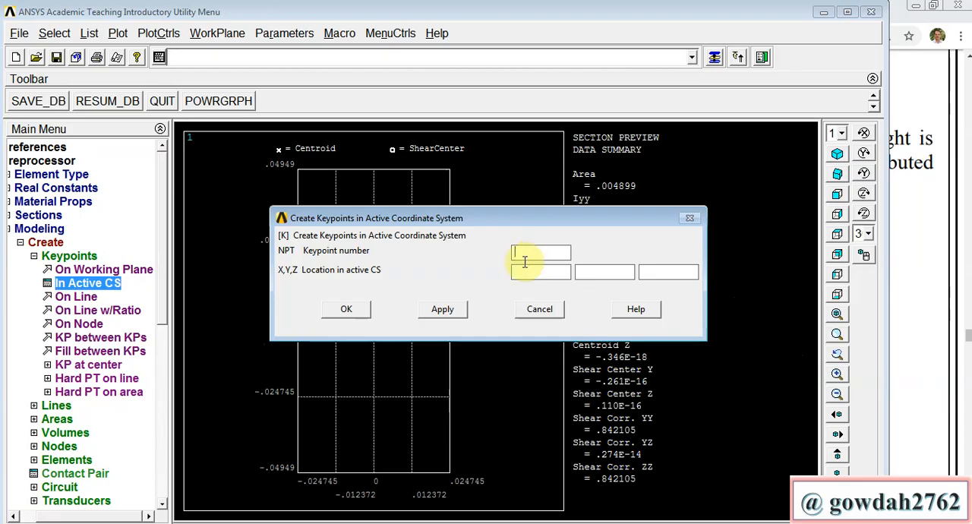
left_click(445, 311)
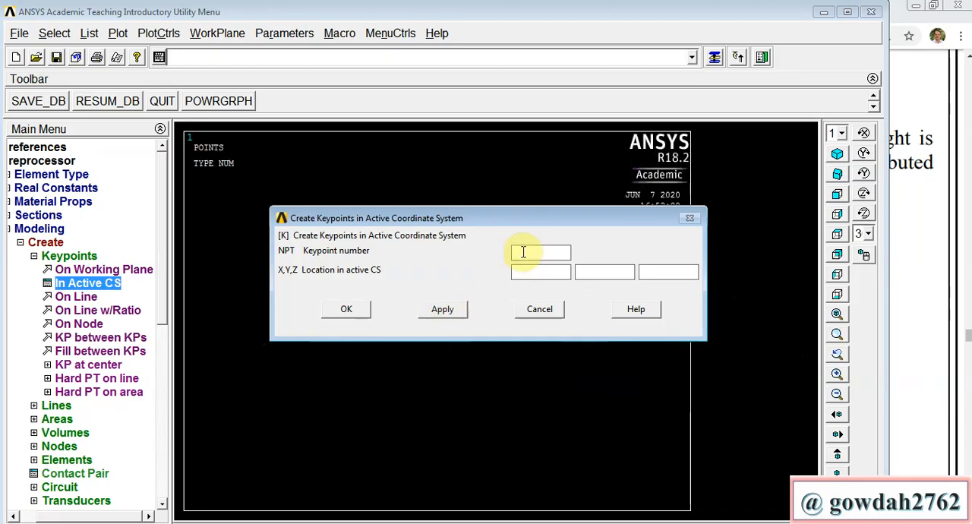
Step: Create keypoint 2 at X = 1 in the active coordinate system
type("2")
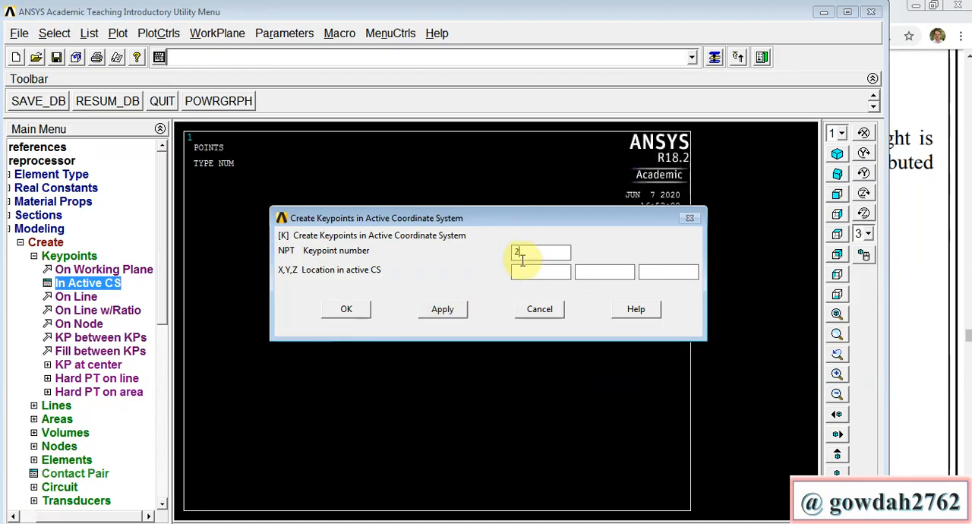
left_click(524, 272)
type("1")
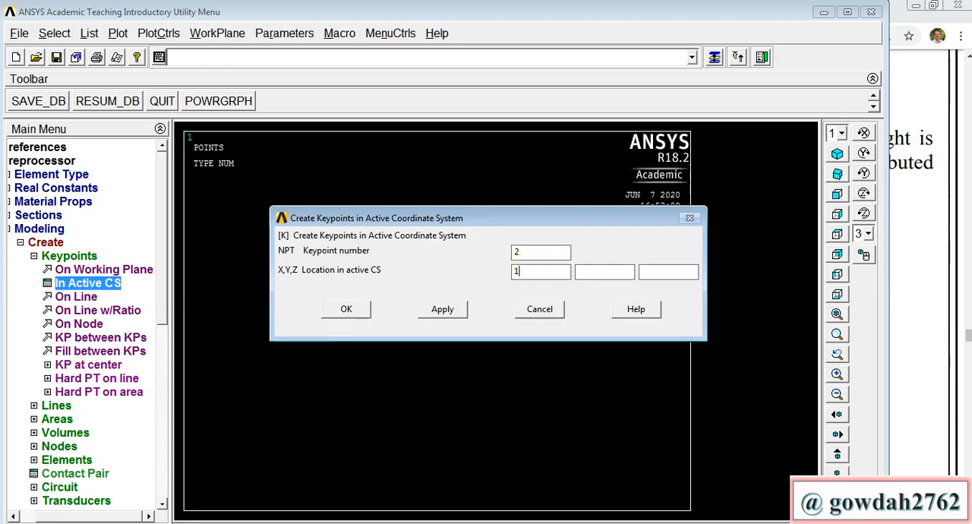
left_click(456, 318)
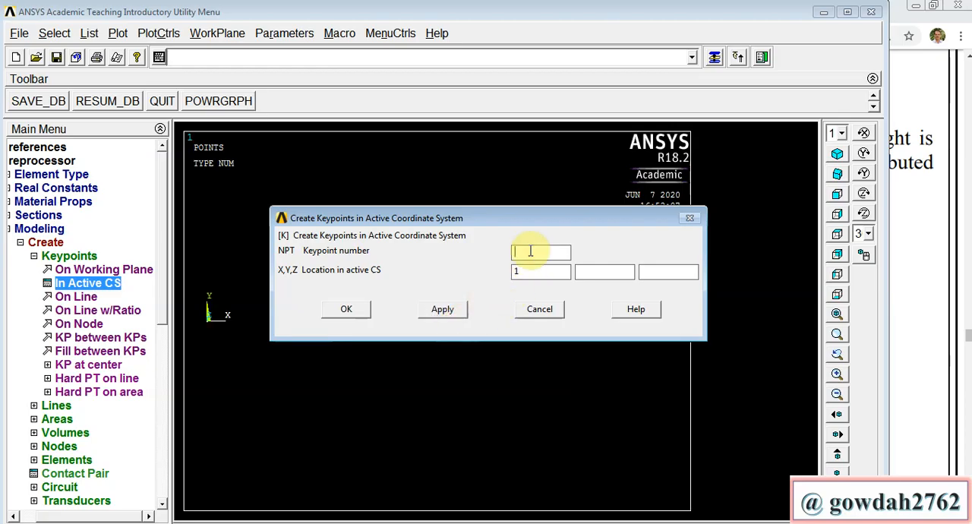
Step: Create keypoint 3 at X = 2 in the active coordinate system
type("3")
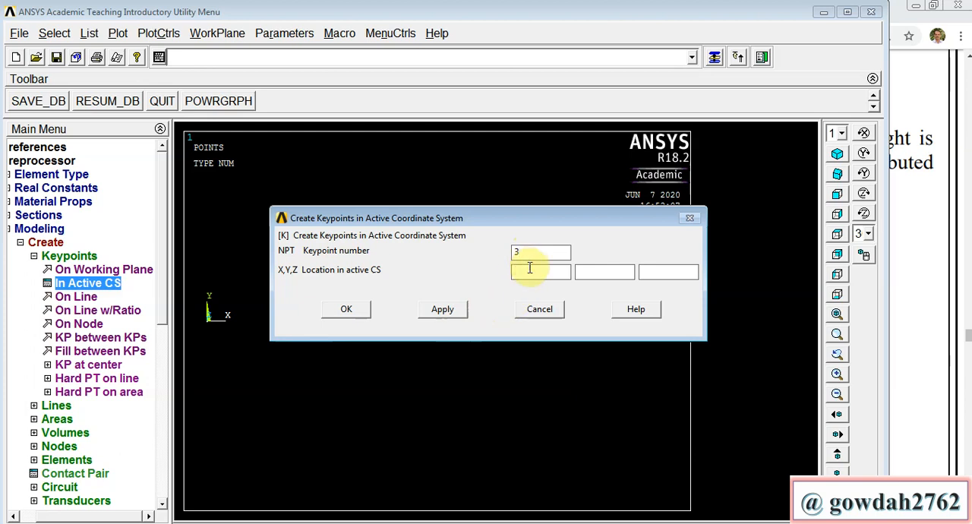
type("2")
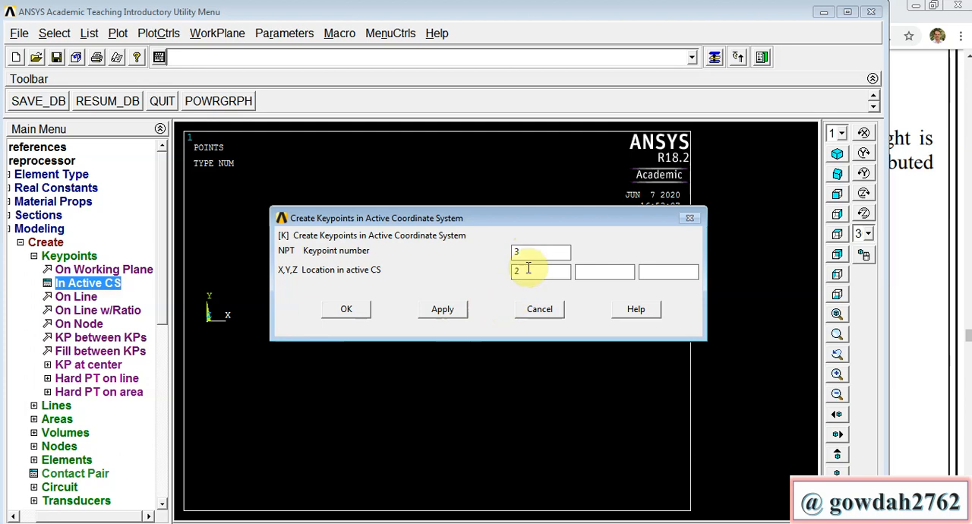
left_click(455, 310)
Step: Create keypoint 99 at X = 2, Y = 0.1 in the active coordinate system and finish creating keypoints
left_click(519, 251)
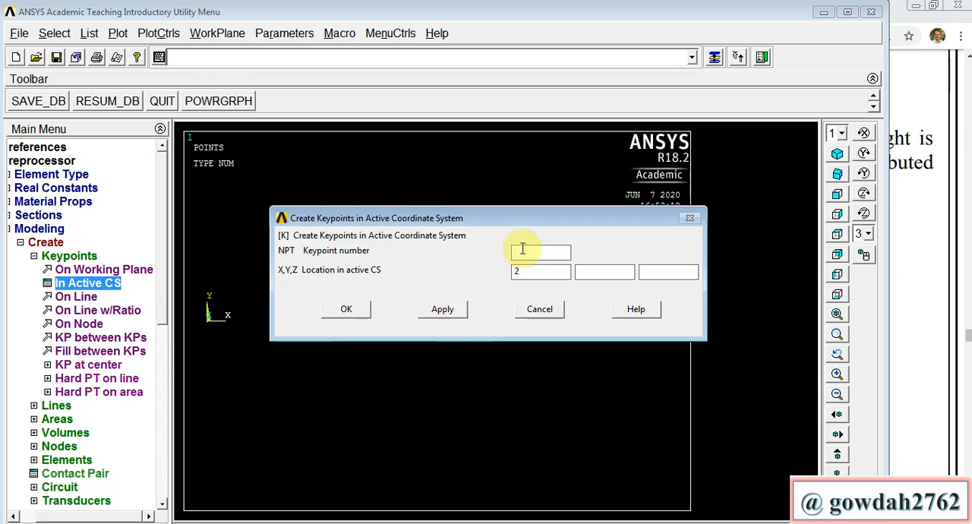
type("99")
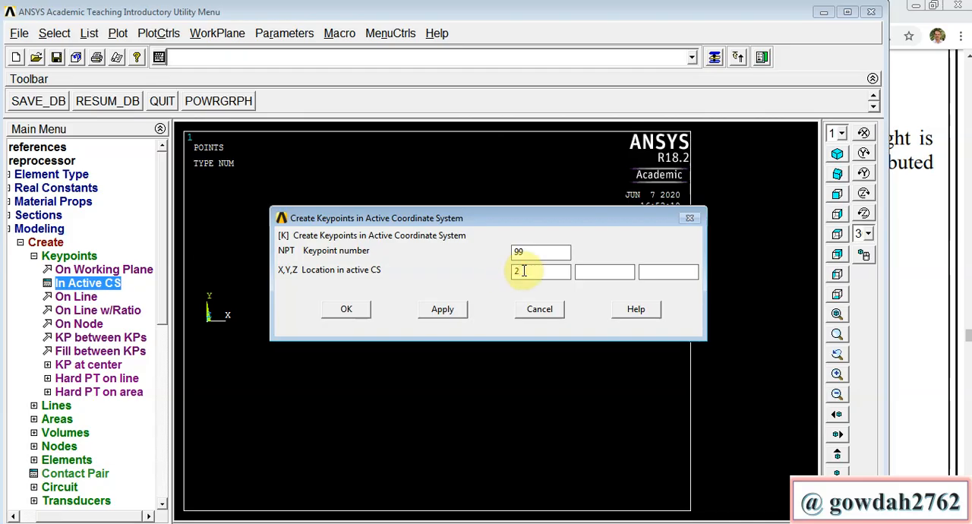
type("2")
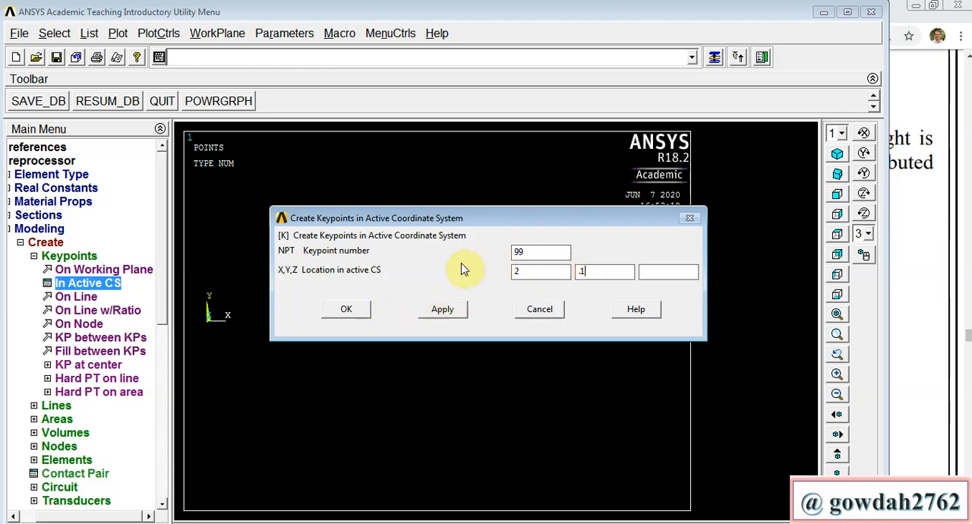
left_click(363, 313)
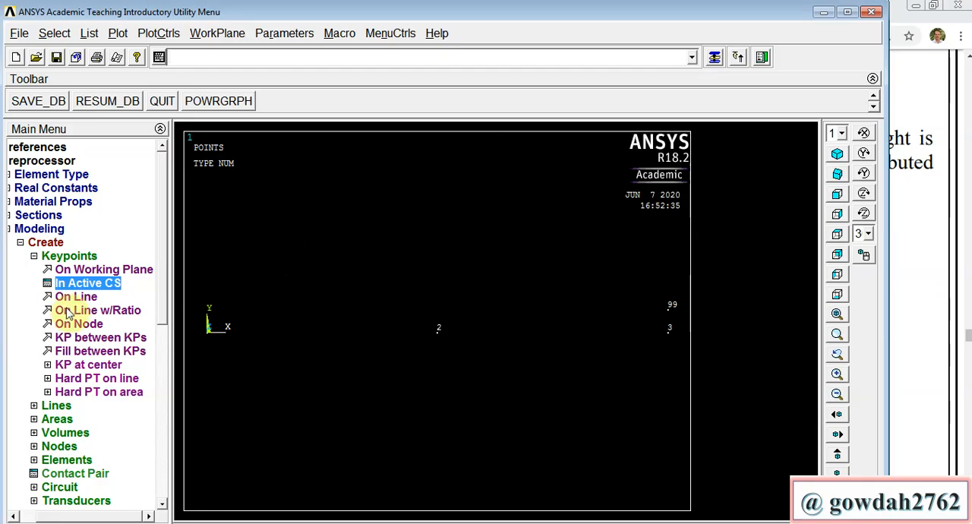
Step: Create two straight lines, from keypoint 1 to keypoint 2 and from keypoint 2 to keypoint 3
left_click(65, 407)
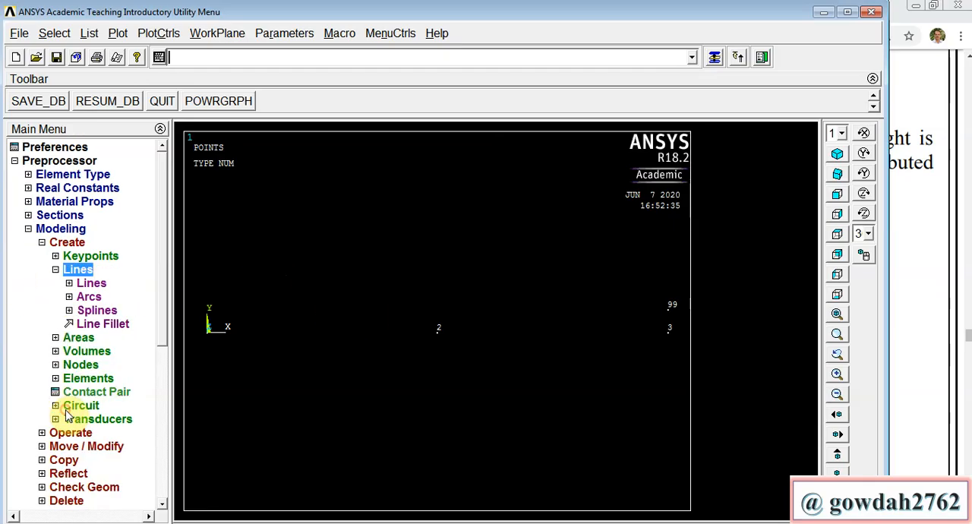
left_click(94, 283)
left_click(95, 295)
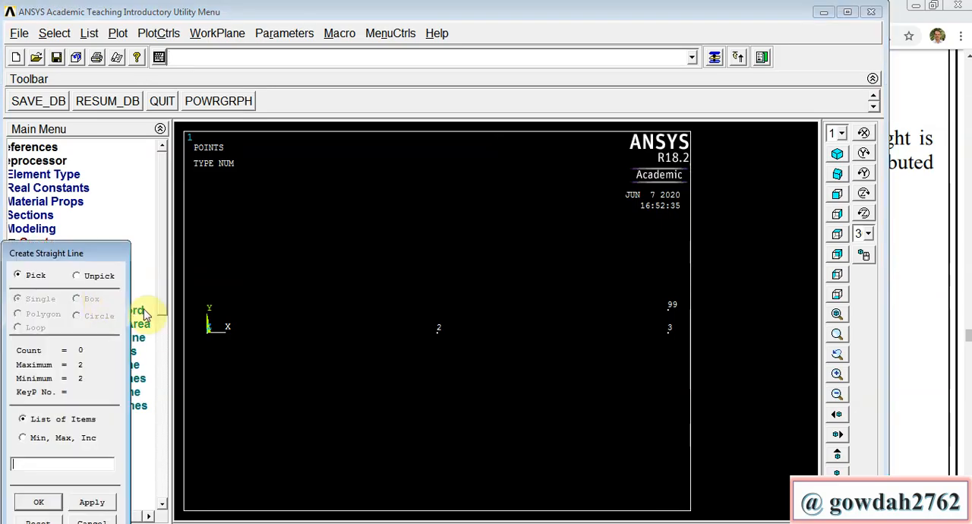
left_click(207, 338)
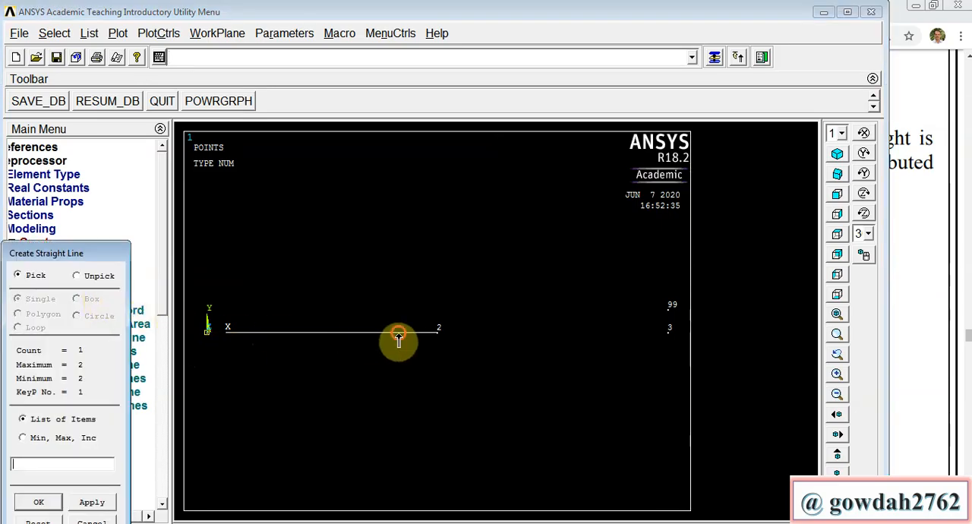
left_click(438, 332)
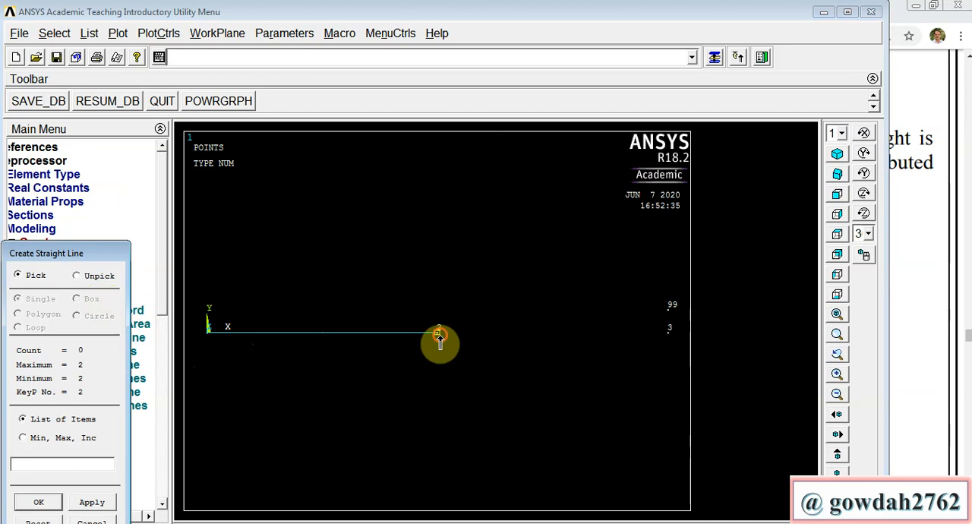
left_click(644, 354)
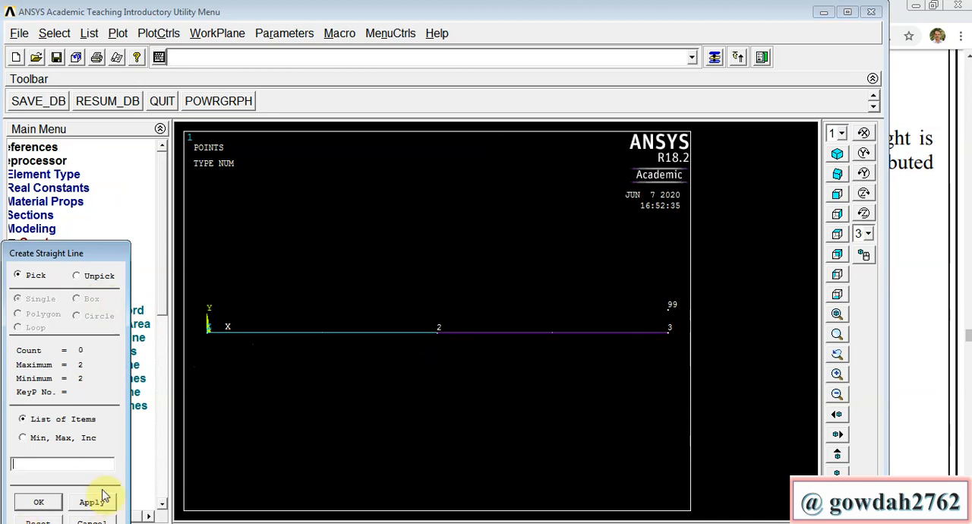
left_click(101, 521)
left_click(39, 242)
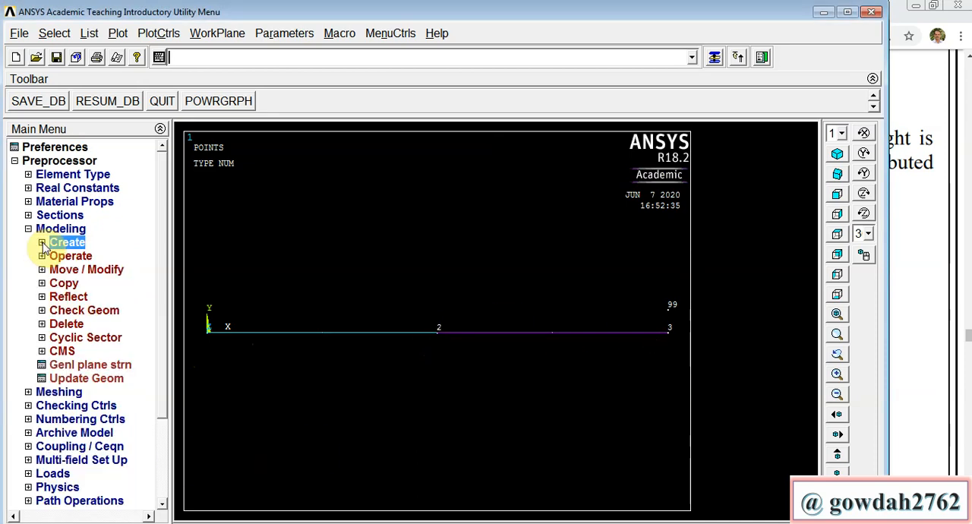
Step: Assign material 1, element type BEAM189 and section 1 to both lines, with keypoint 99 as the orientation keypoint
left_click(67, 393)
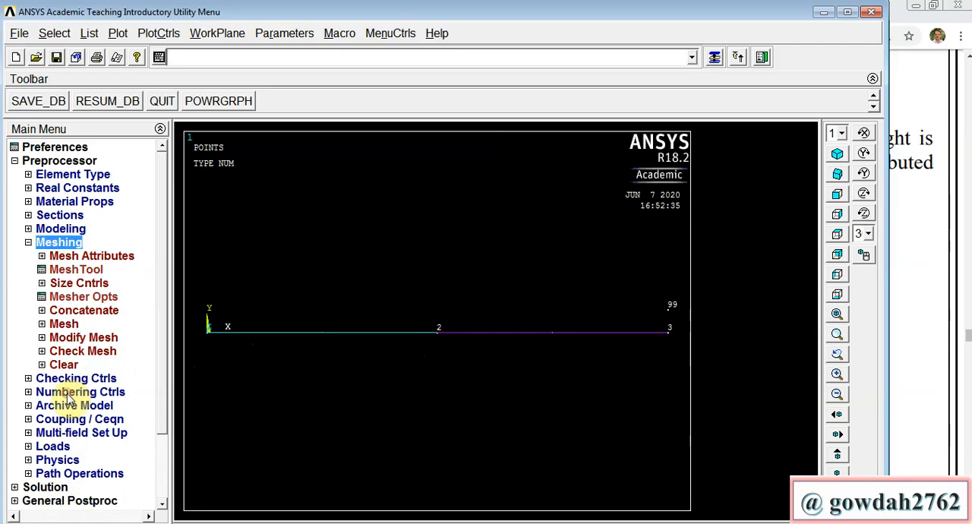
left_click(77, 259)
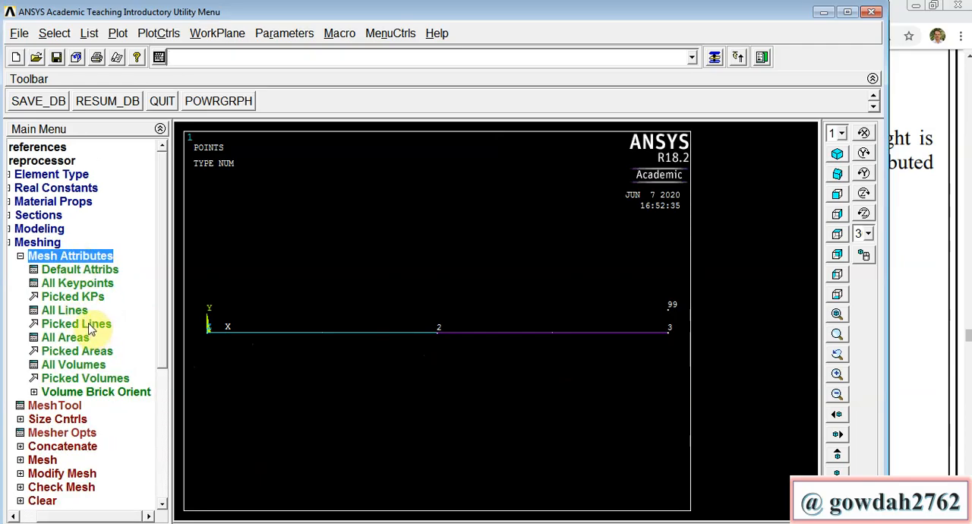
left_click(90, 326)
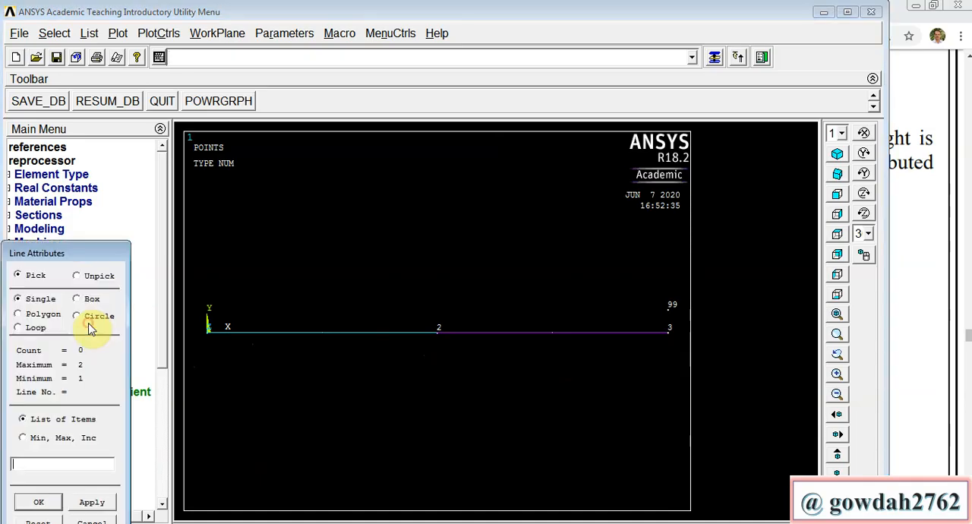
left_click(243, 341)
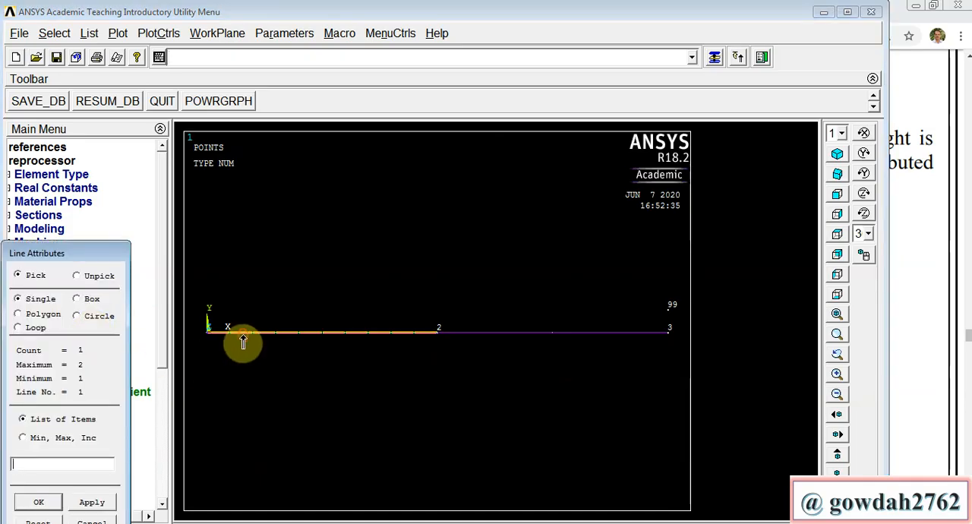
left_click(479, 334)
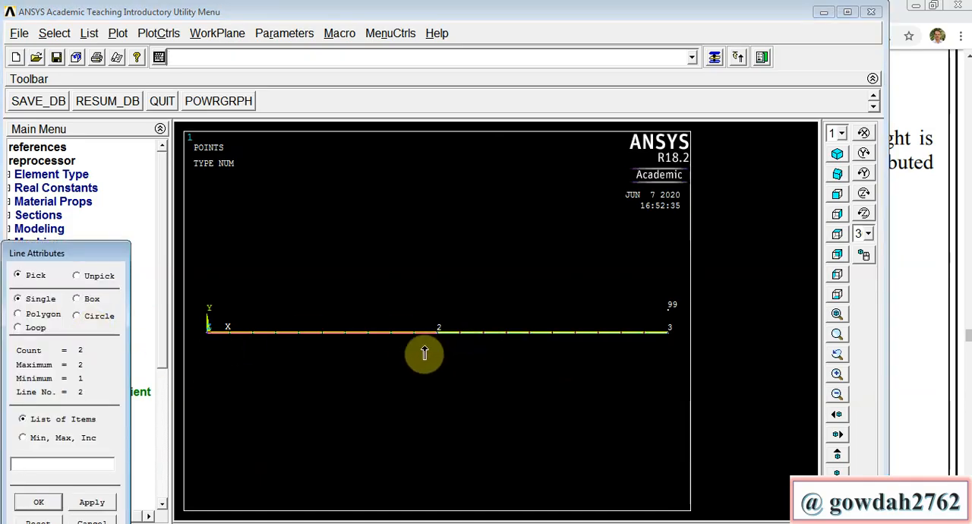
left_click(39, 504)
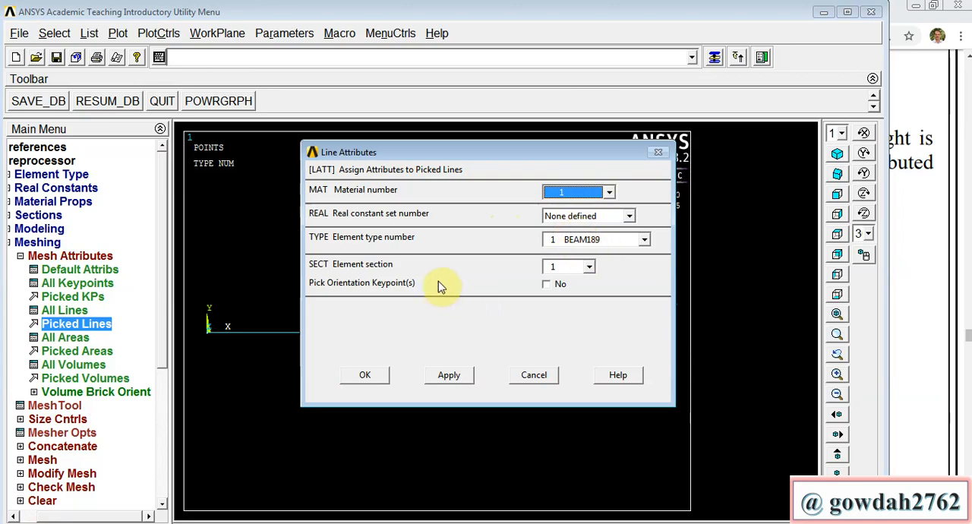
left_click(548, 286)
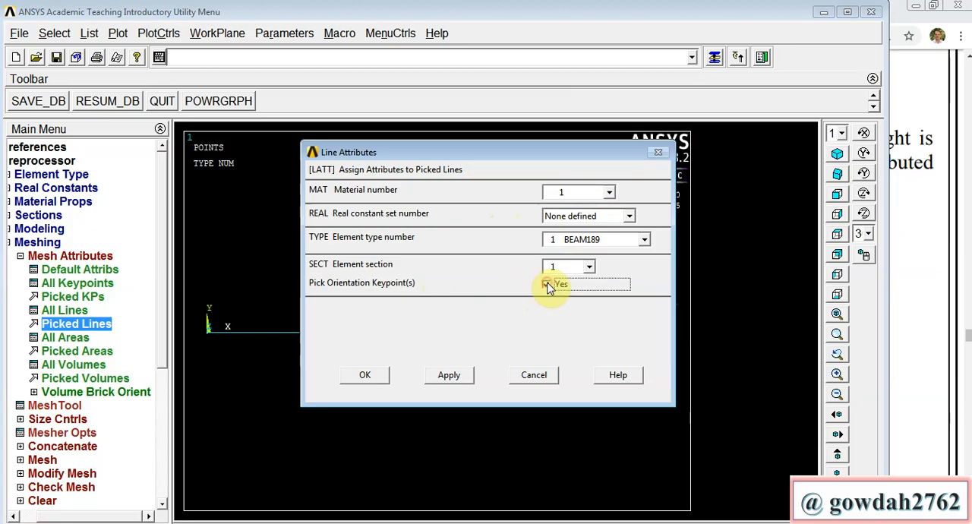
left_click(365, 378)
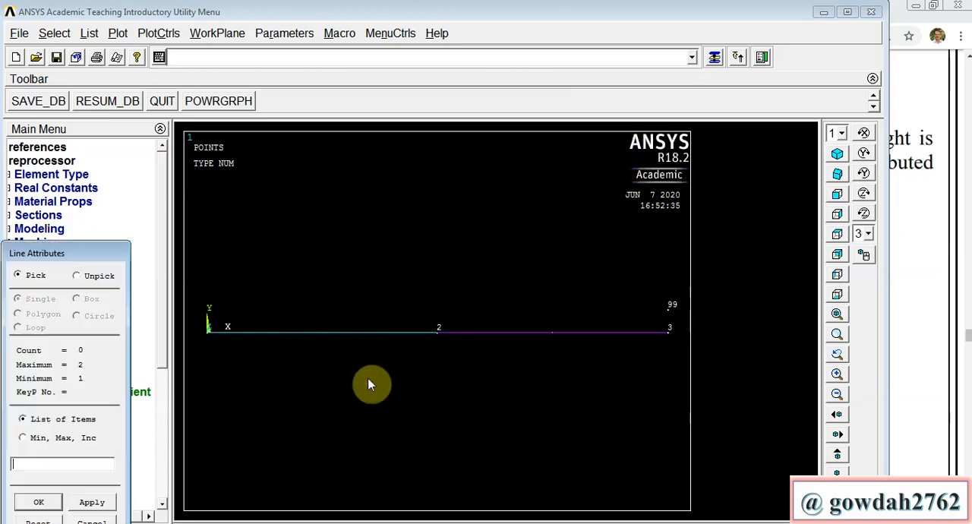
left_click(667, 312)
left_click(48, 503)
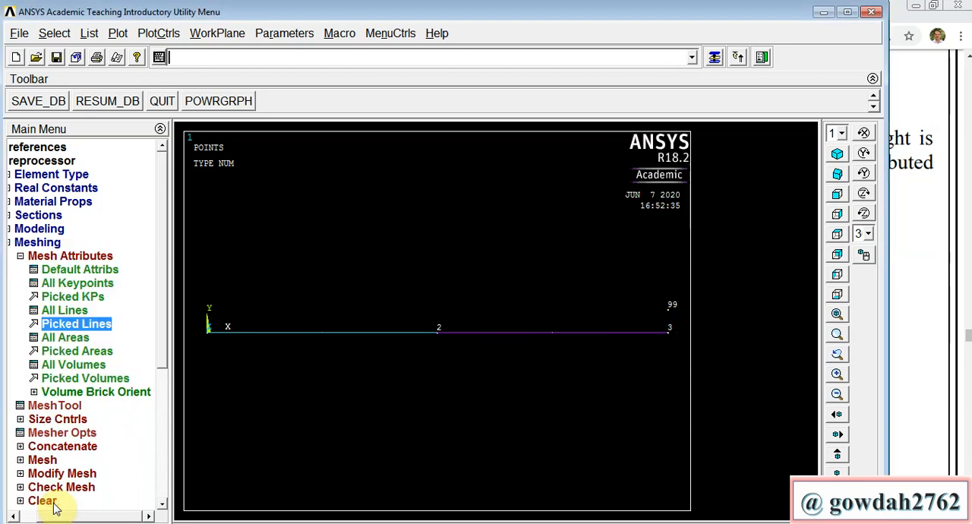
Step: Set the number of element divisions to 1 on both picked lines
left_click(58, 422)
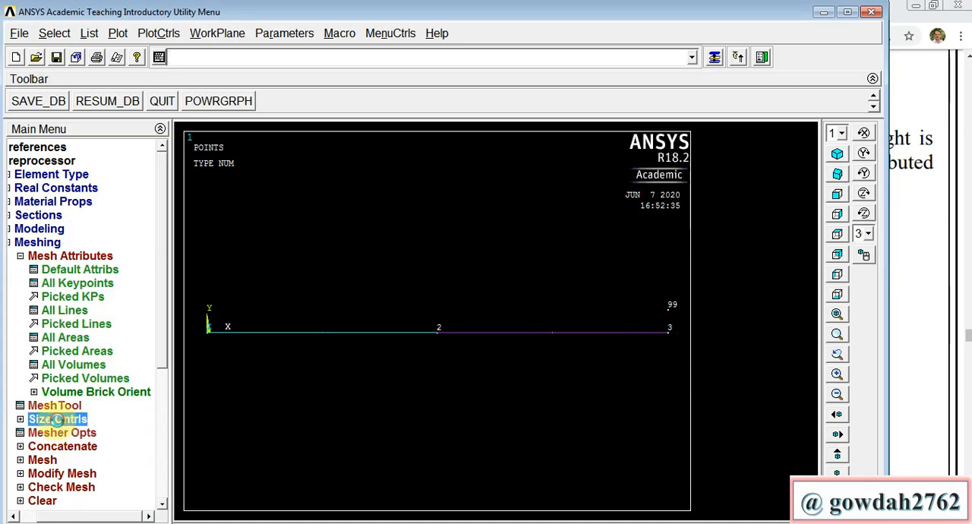
left_click(95, 310)
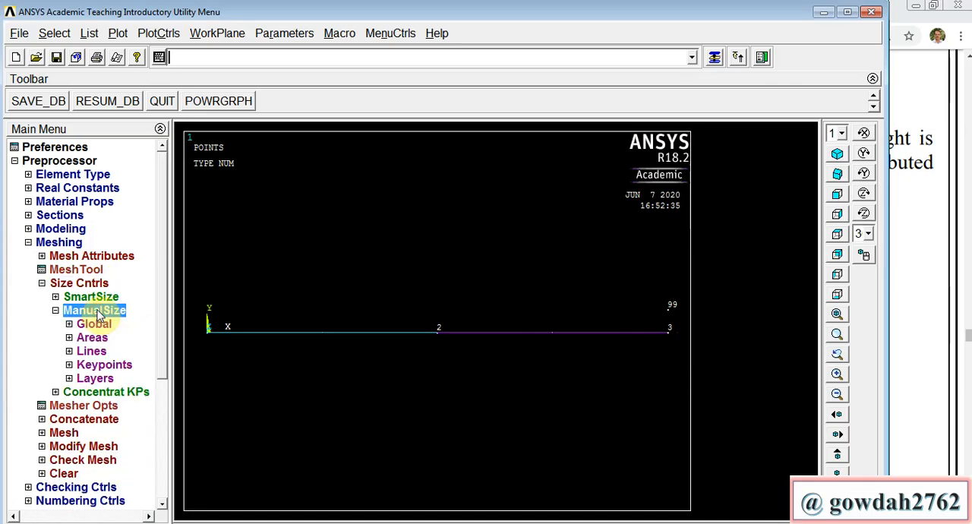
left_click(93, 351)
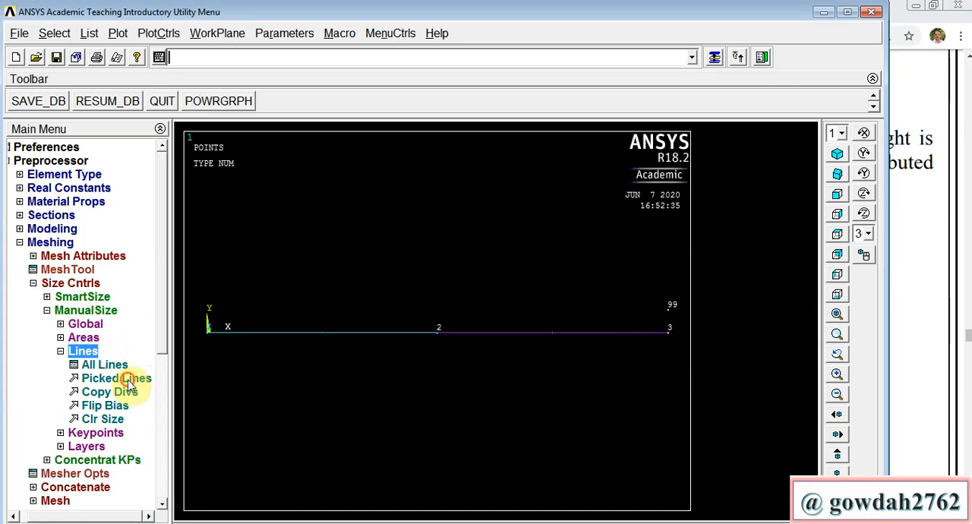
left_click(124, 378)
left_click(340, 338)
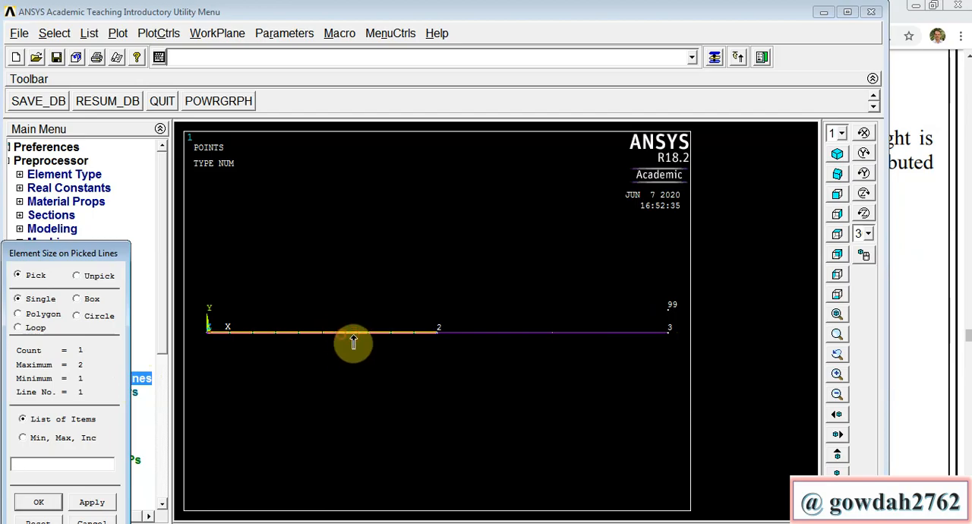
left_click(475, 338)
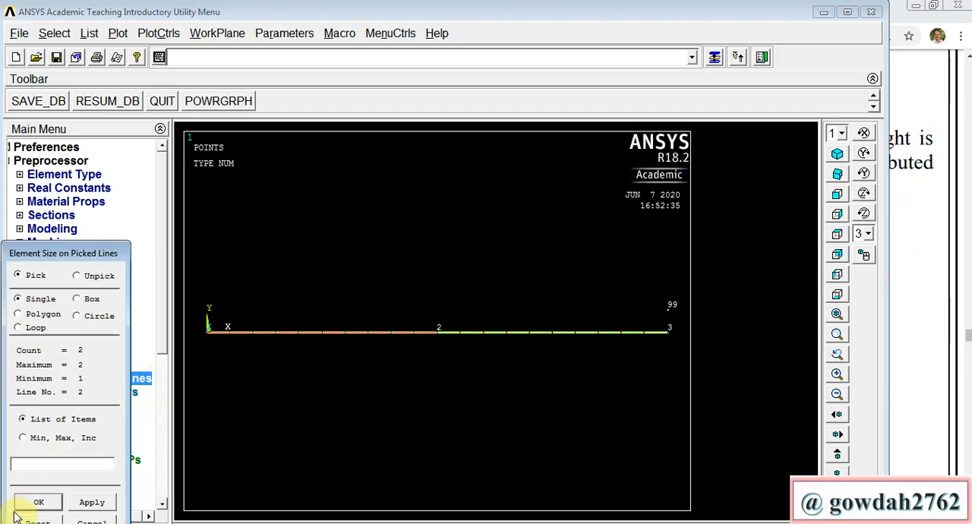
left_click(38, 503)
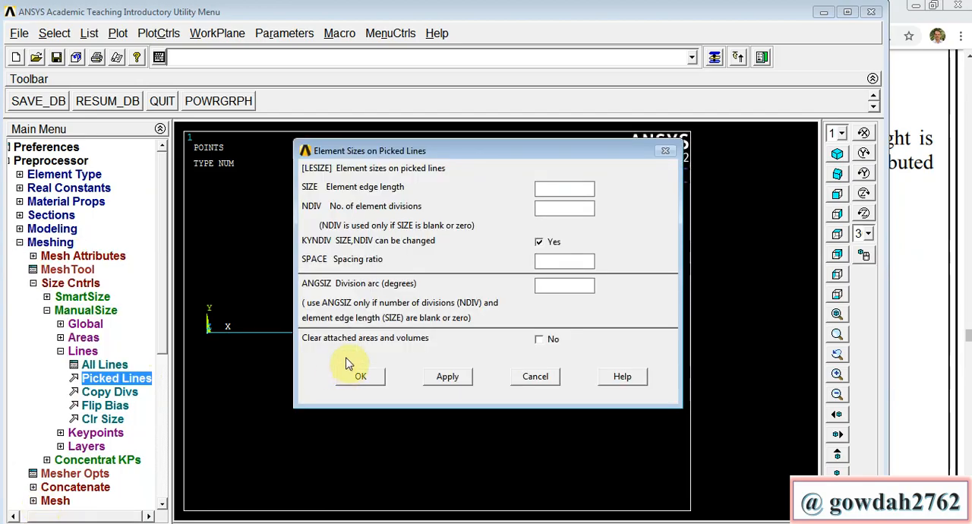
left_click(542, 206)
type("1")
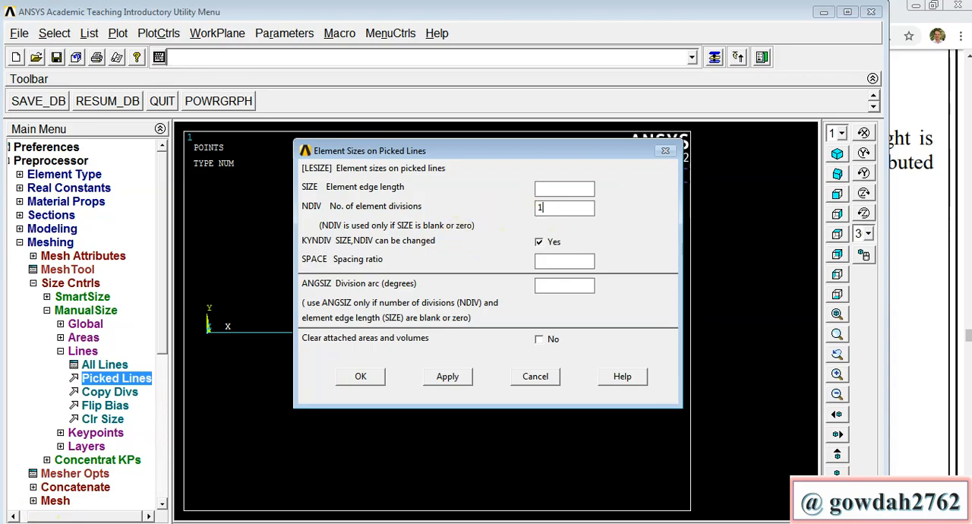
left_click(362, 378)
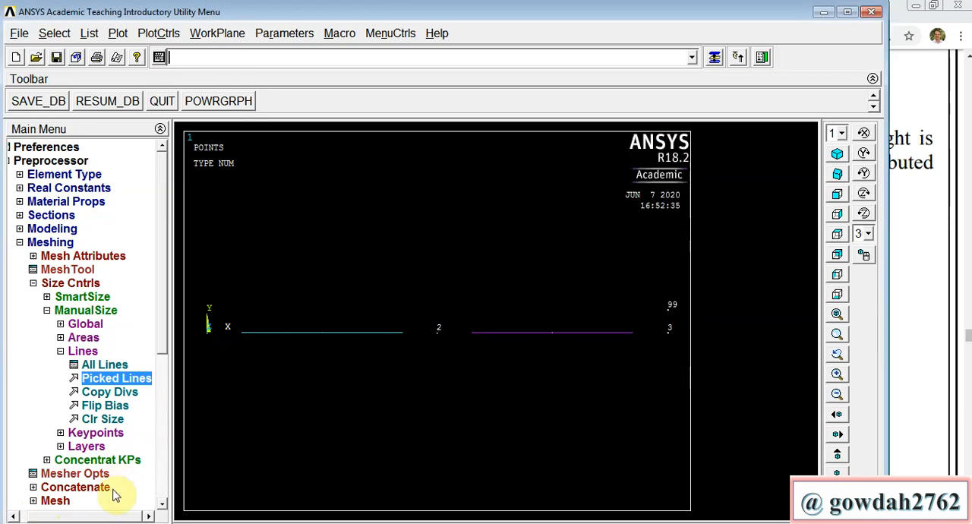
Step: Mesh both beam lines
left_click(55, 501)
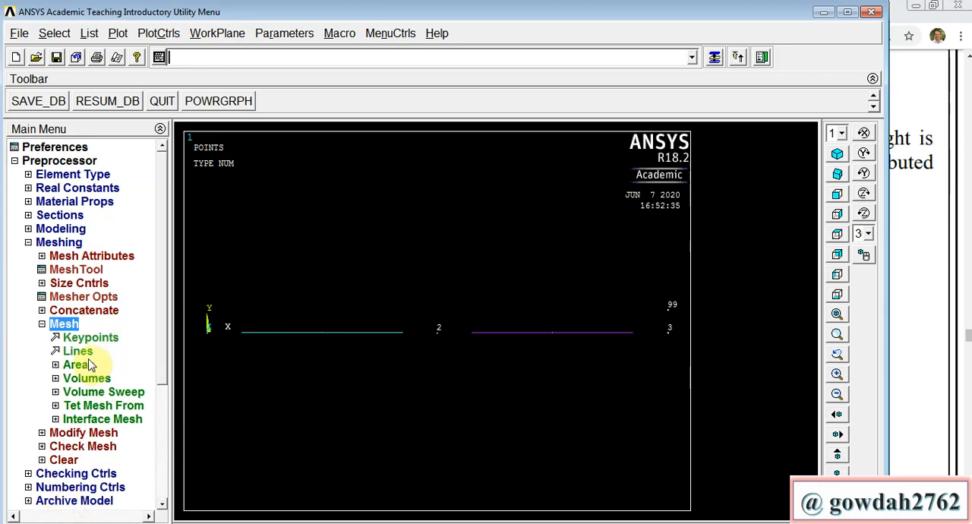
left_click(77, 350)
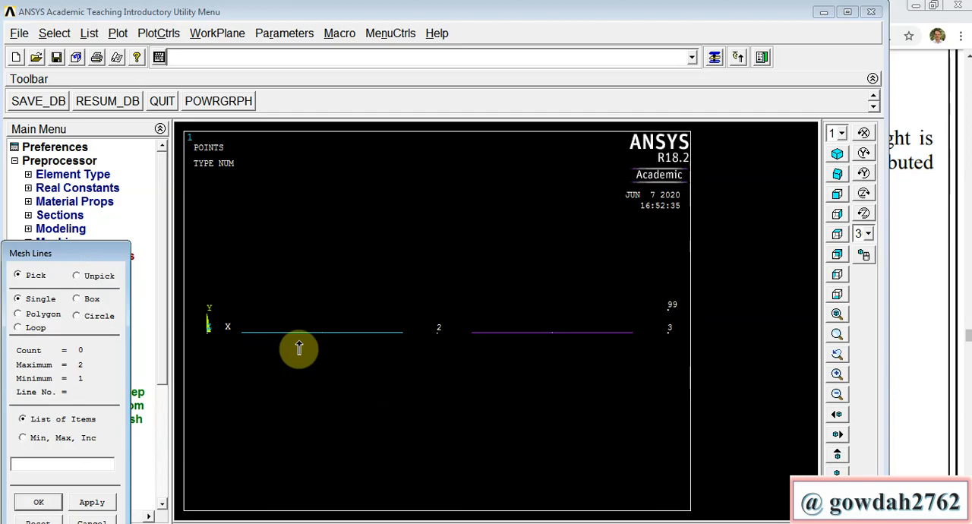
left_click(298, 347)
left_click(501, 341)
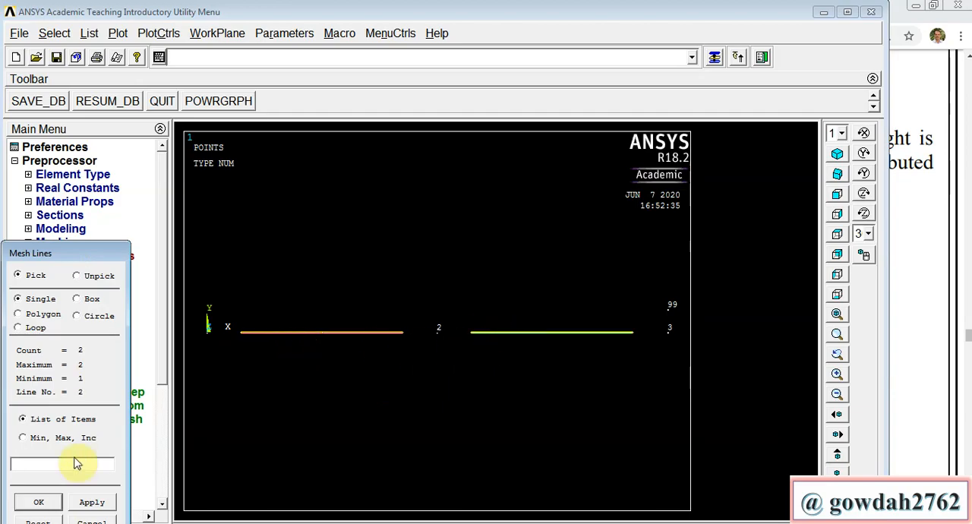
left_click(38, 504)
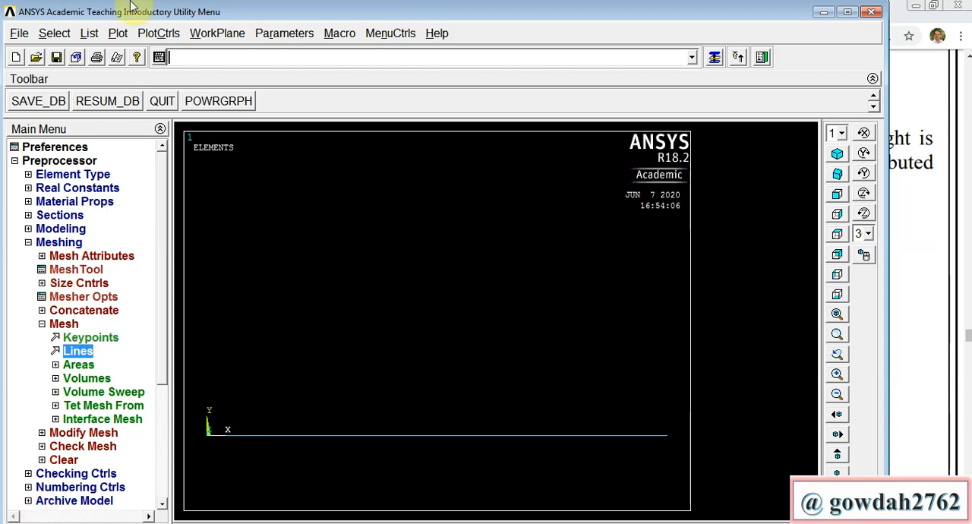
Step: Turn on node numbers in the plot numbering controls and replot the elements
left_click(167, 36)
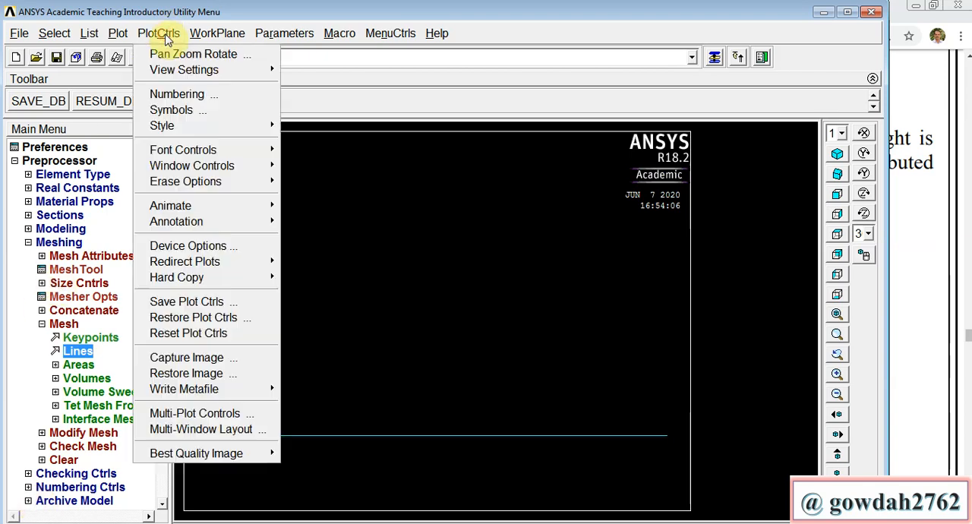
left_click(189, 95)
left_click(561, 246)
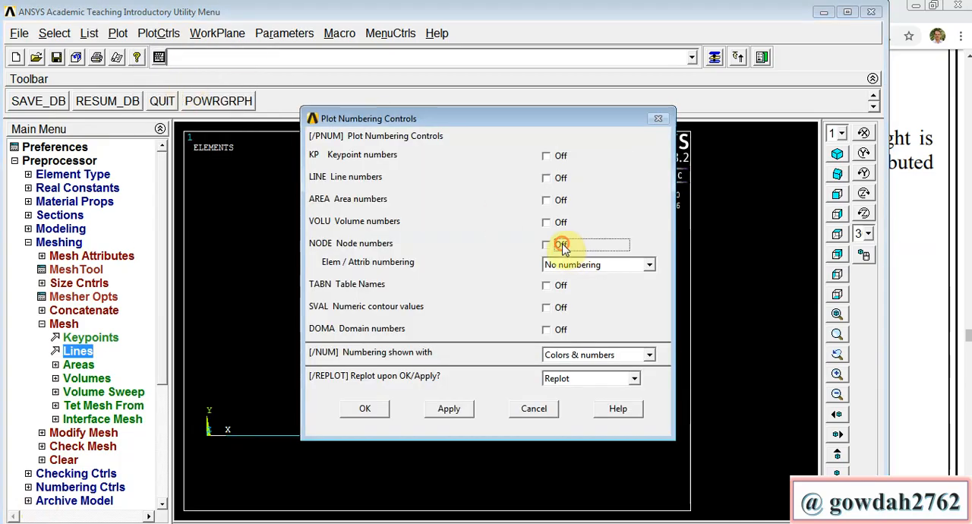
left_click(367, 410)
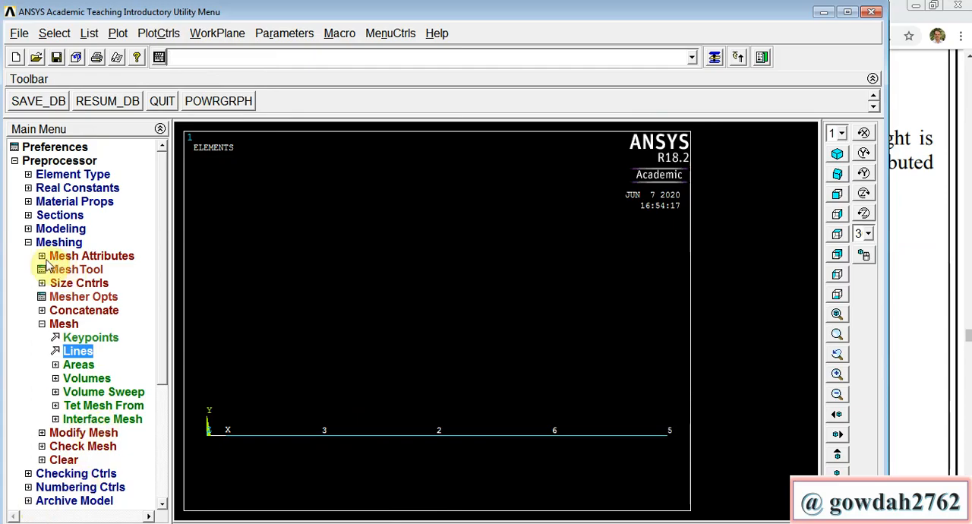
left_click(28, 243)
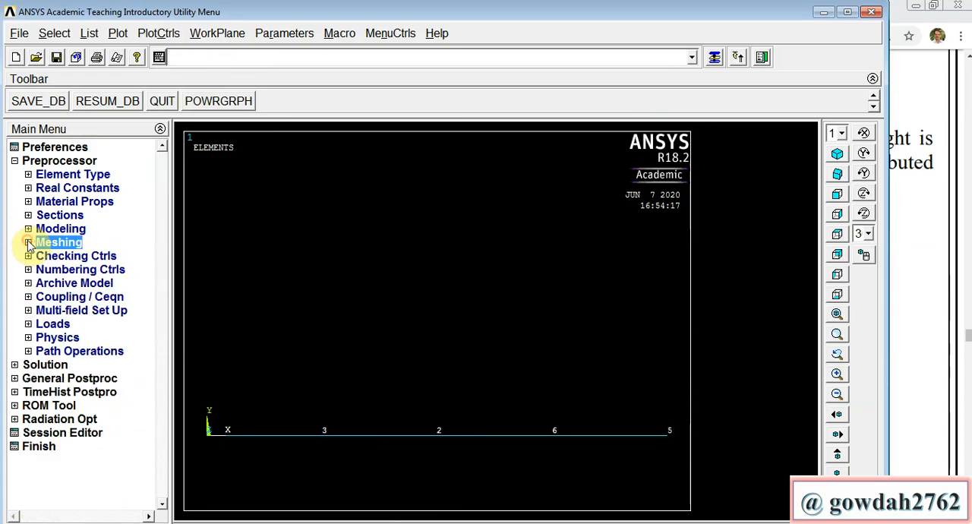
Step: Constrain all degrees of freedom at node 1 with a constant displacement value of 0
left_click(61, 325)
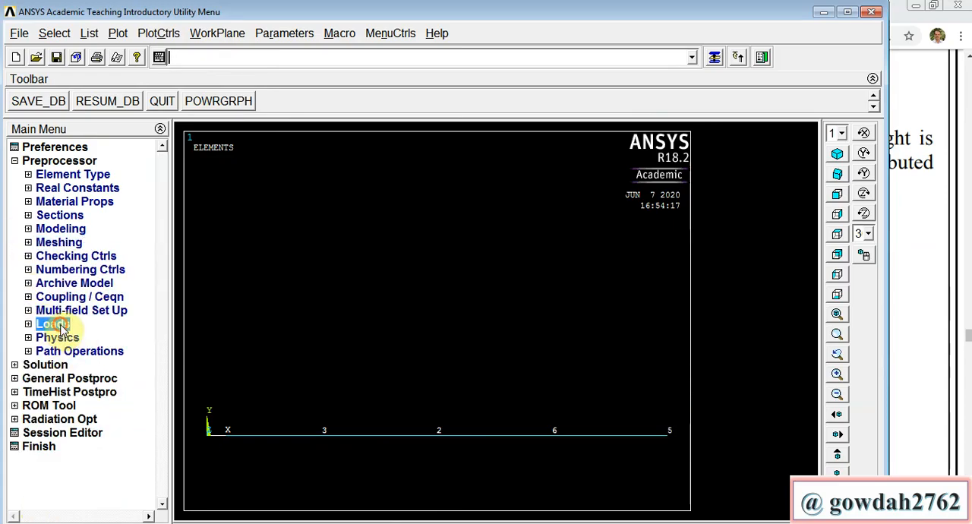
left_click(82, 351)
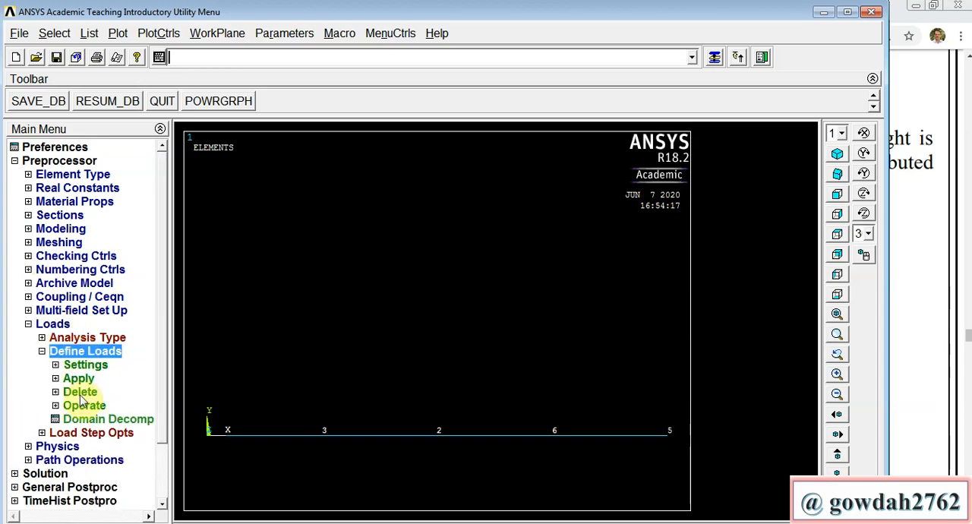
left_click(79, 379)
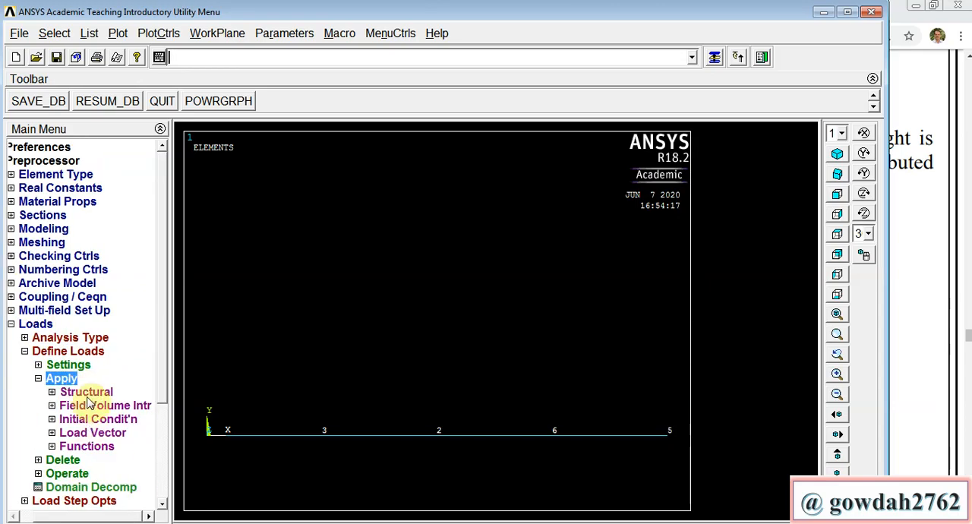
left_click(86, 392)
left_click(91, 408)
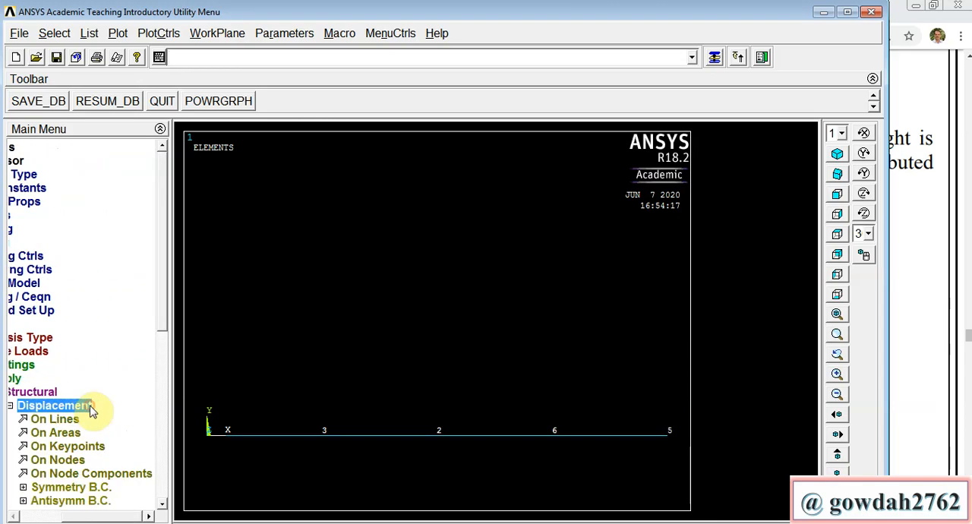
left_click(70, 460)
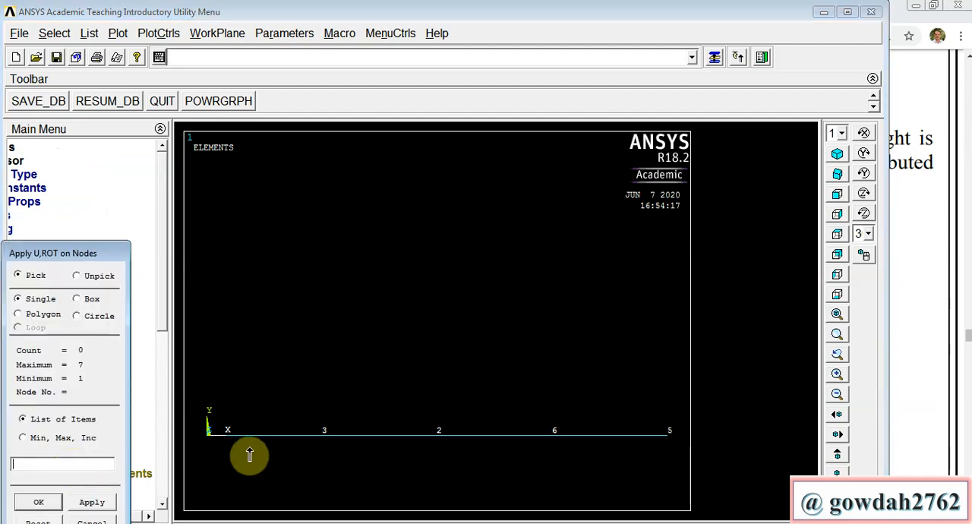
left_click(202, 448)
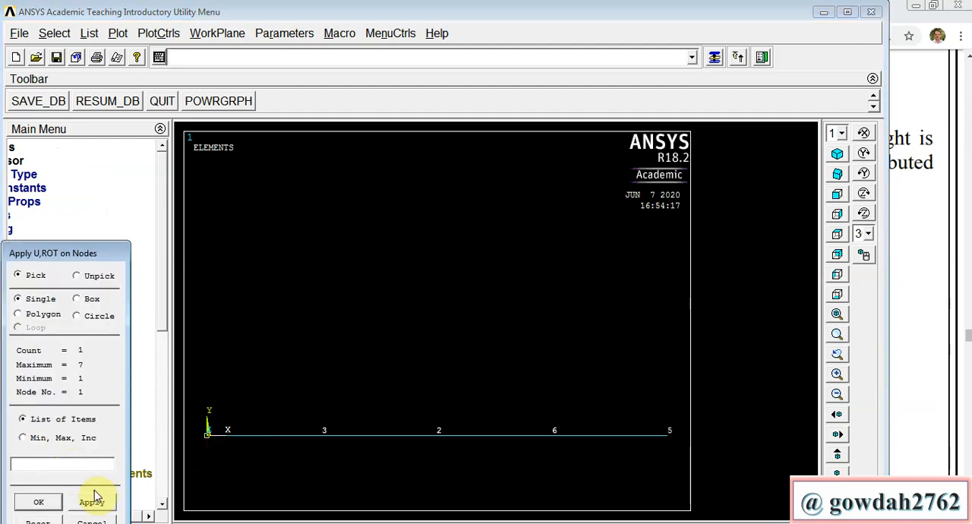
left_click(39, 502)
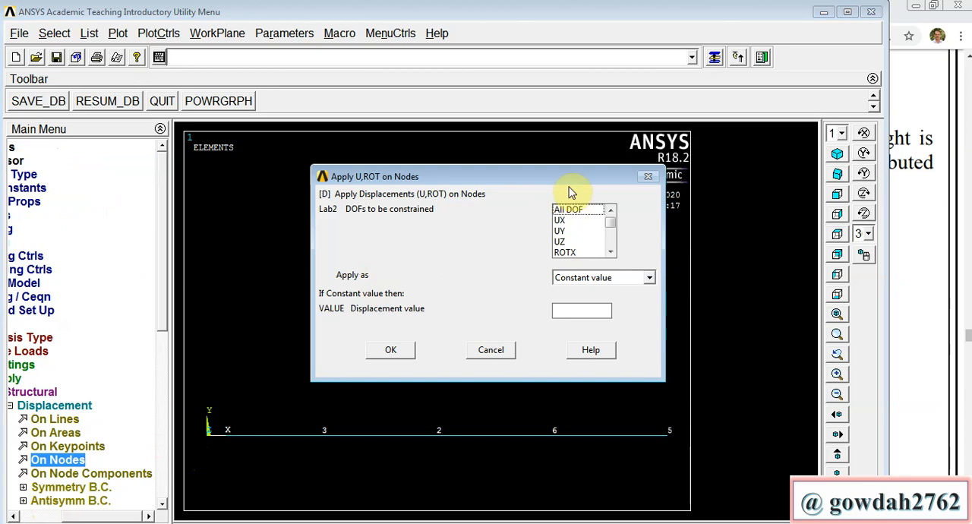
left_click(570, 210)
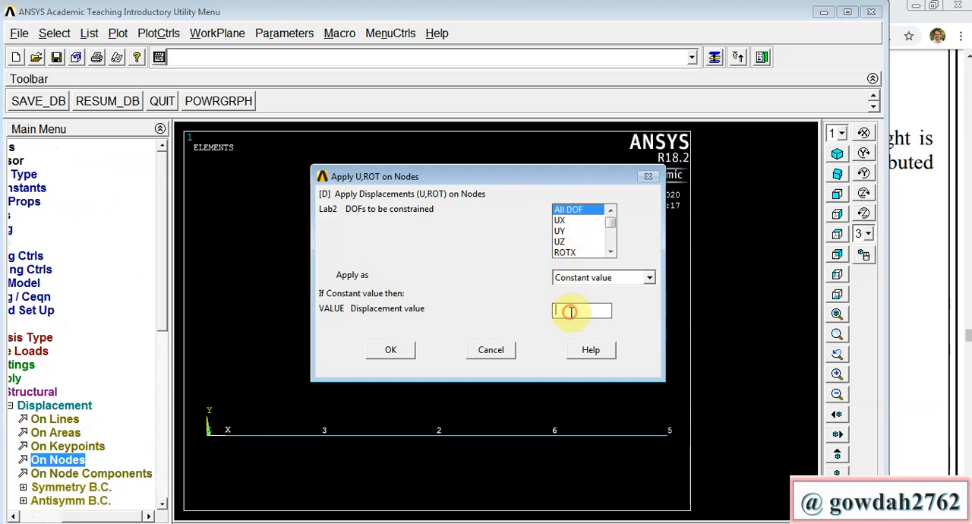
type("8")
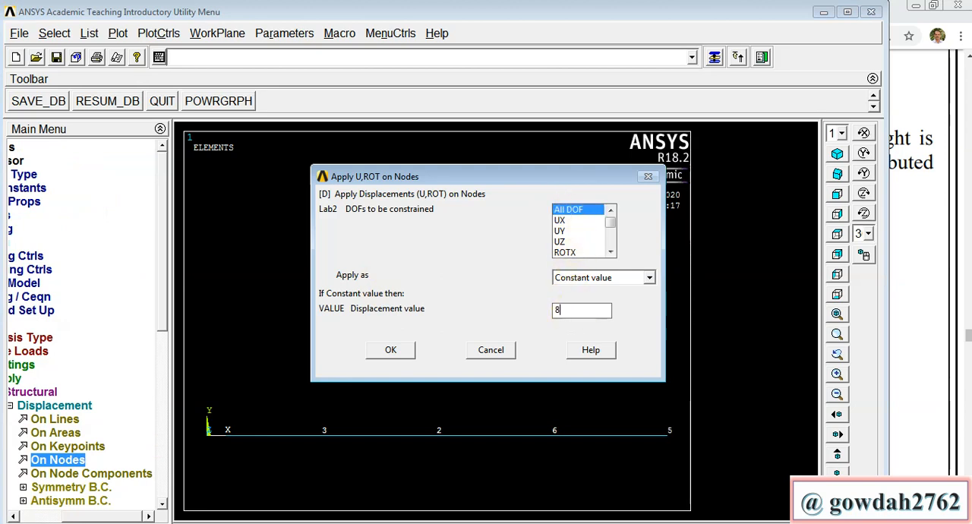
key("BackSpace")
type("0")
left_click(390, 350)
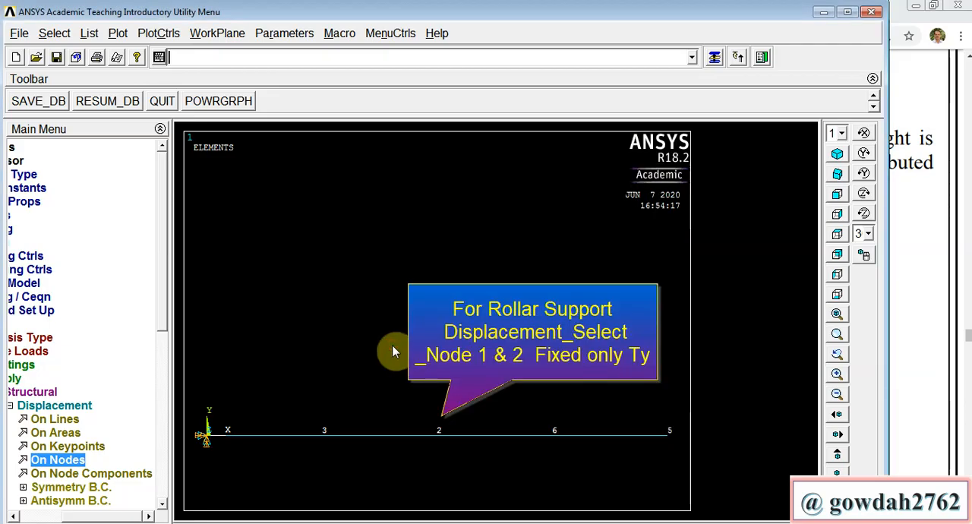
Step: Apply a beam pressure of 12000 at nodes I and J on the element between nodes 2 and 5, using load key 1
double_click(55, 406)
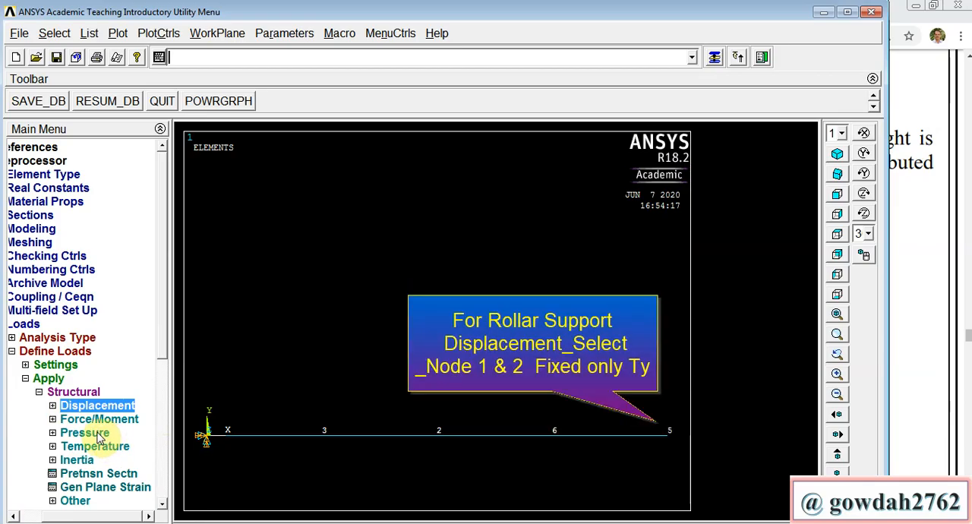
double_click(85, 433)
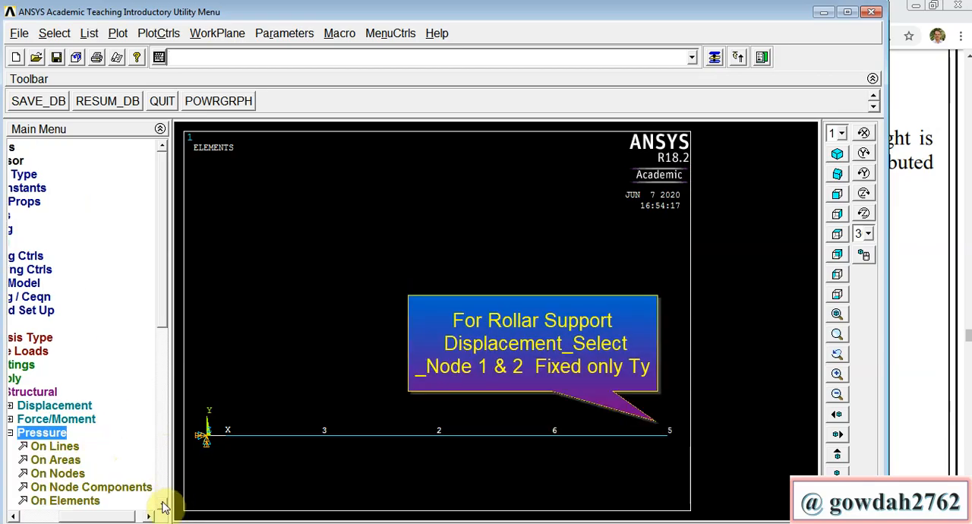
scroll(163, 507, "down", 2)
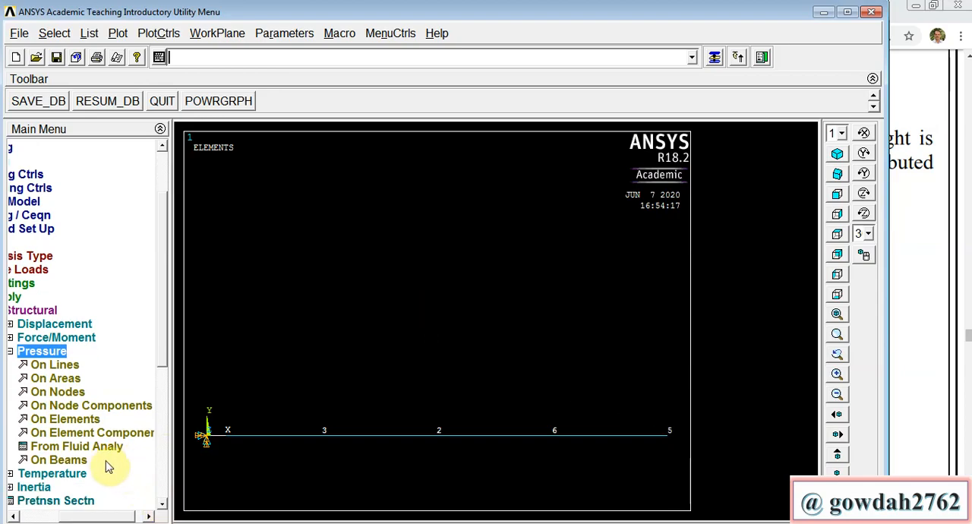
left_click(77, 460)
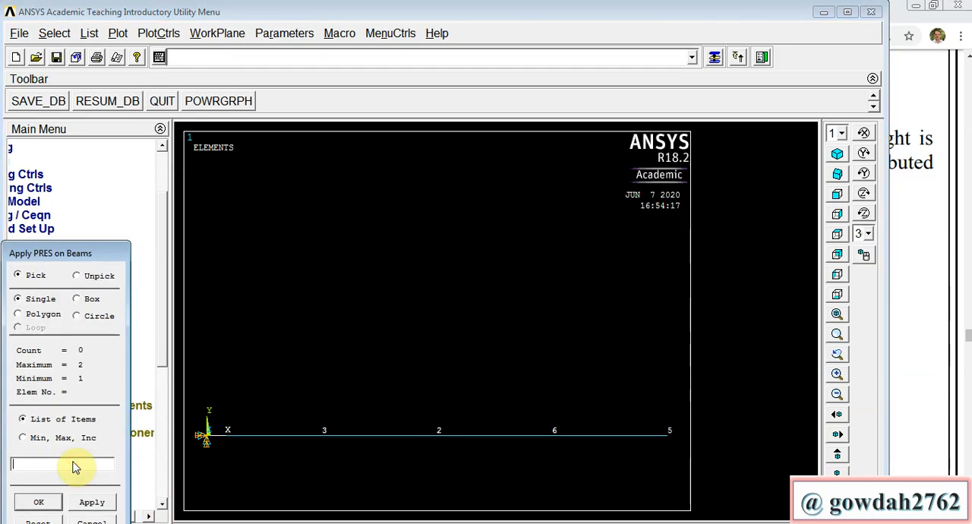
left_click(532, 444)
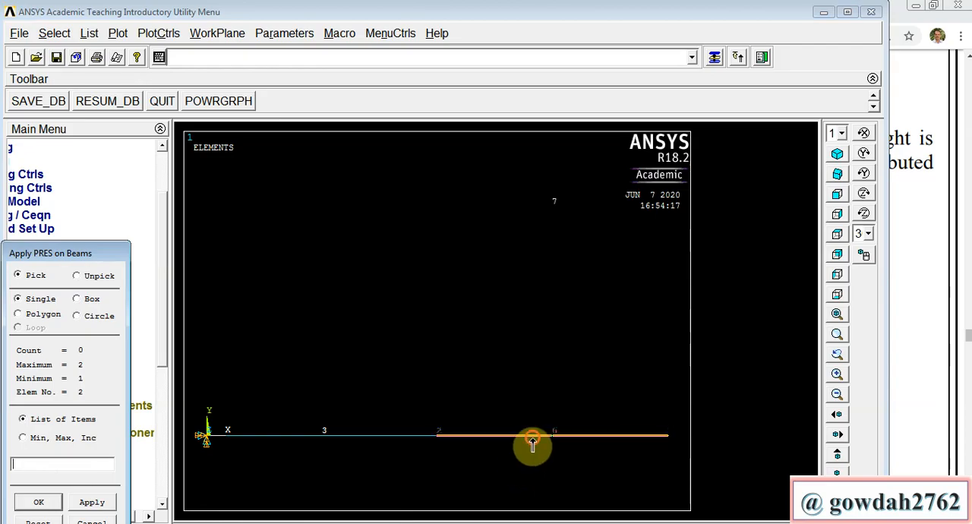
left_click(59, 504)
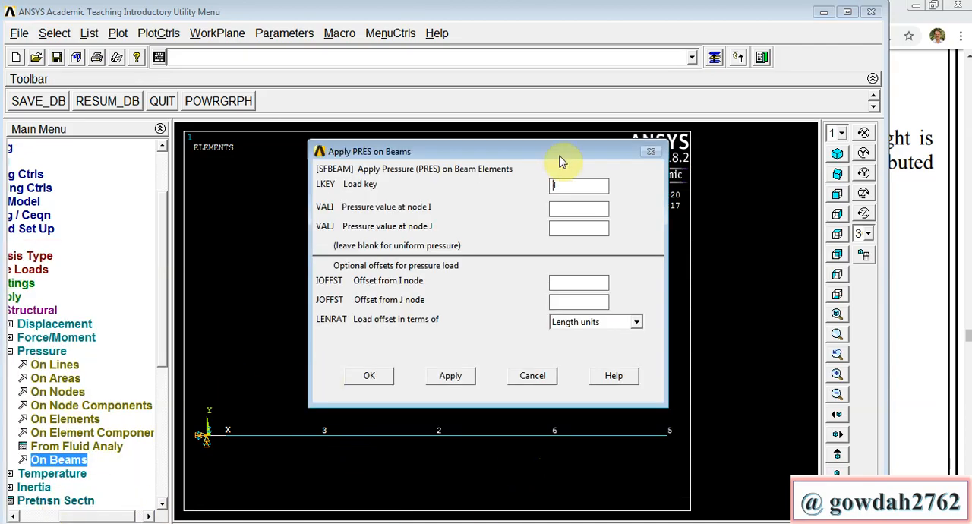
left_click(558, 213)
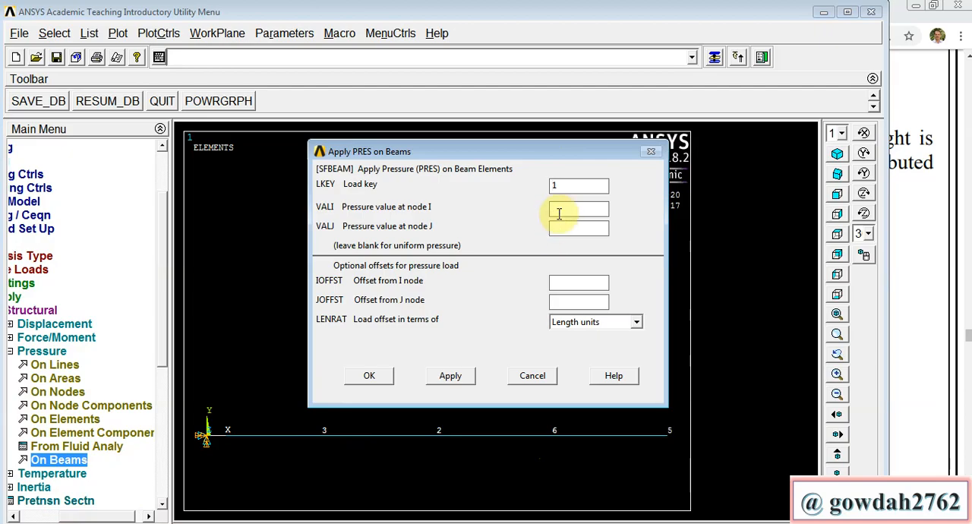
type("12000")
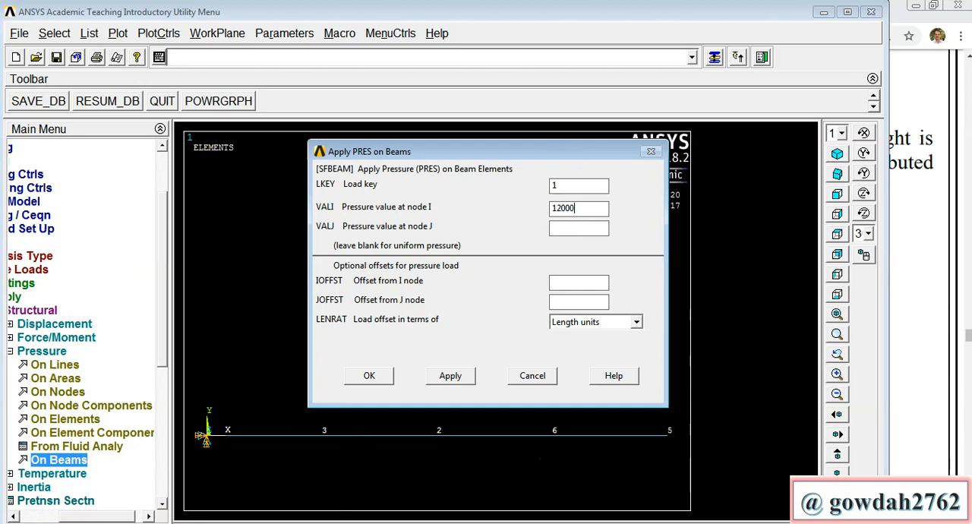
left_click(563, 226)
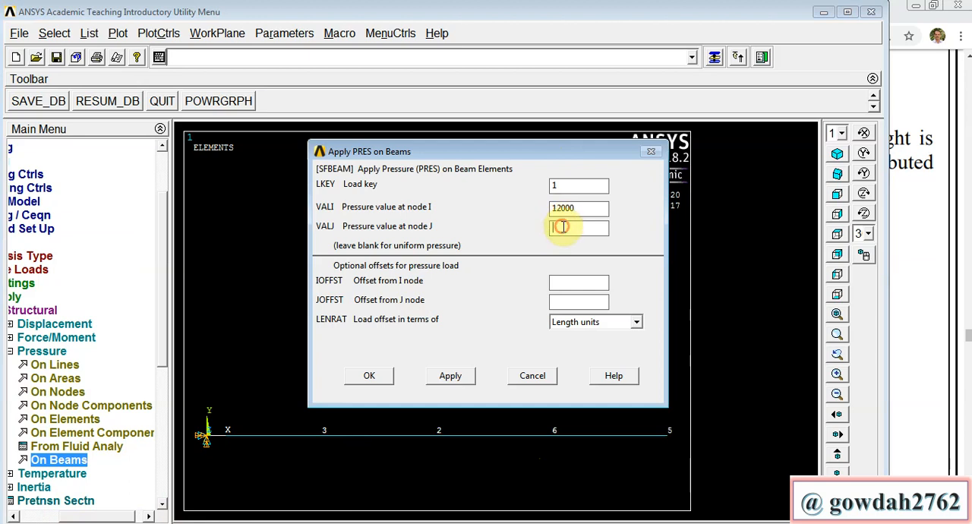
type("120")
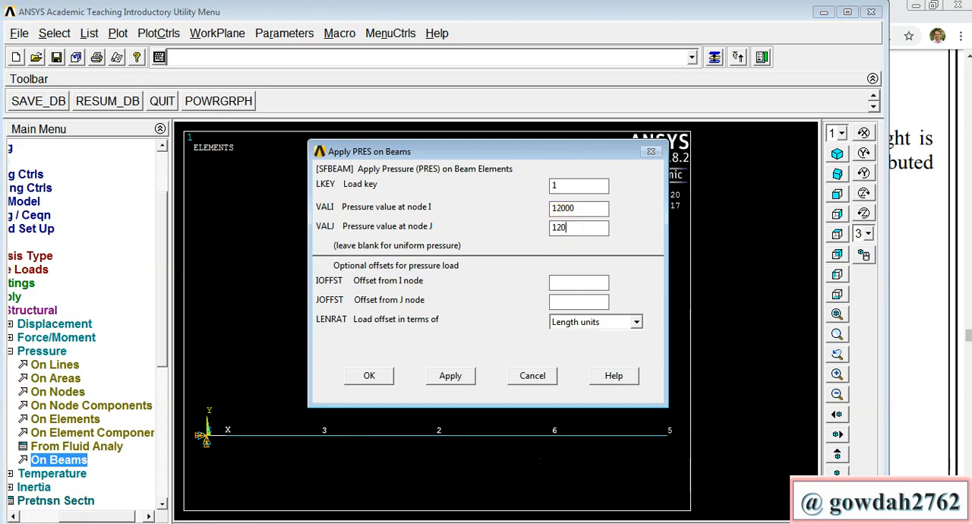
type("00")
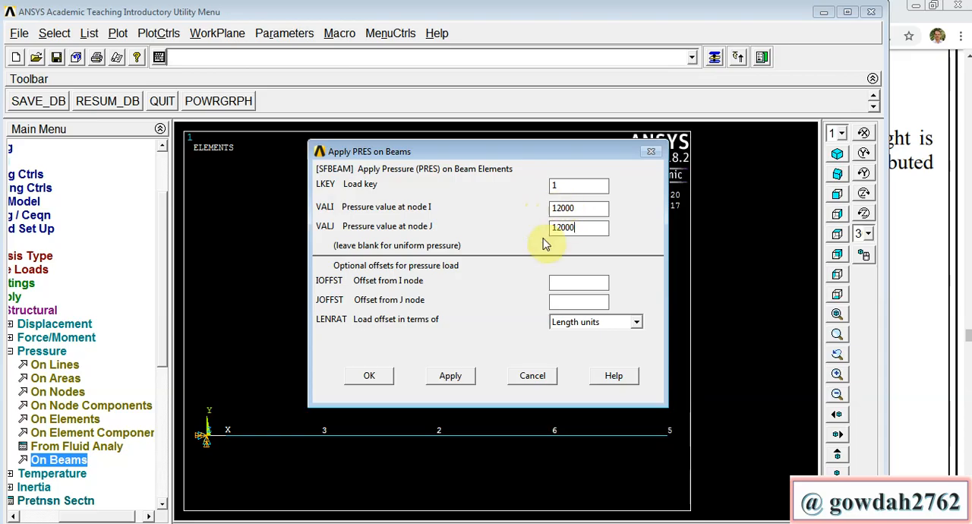
left_click(371, 376)
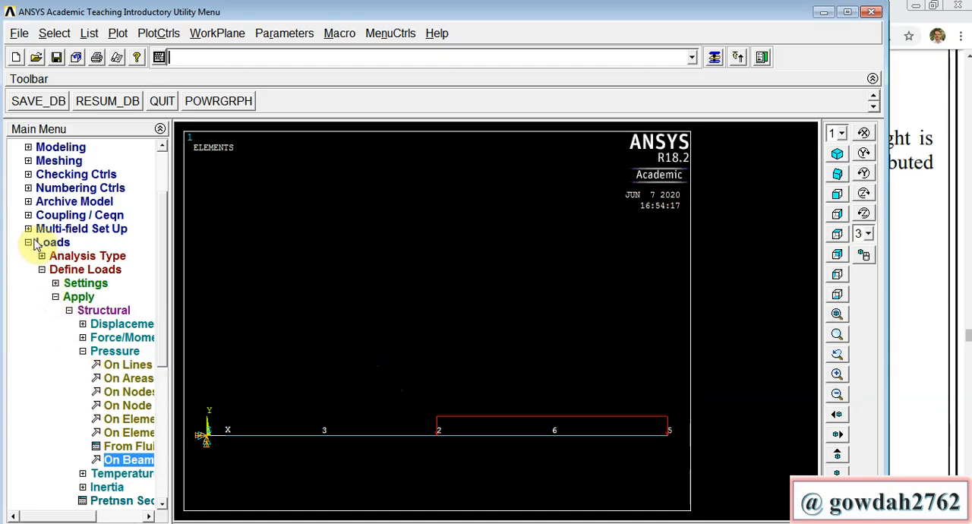
Step: Solve the current load step and close the solution note and status listing
left_click(33, 243)
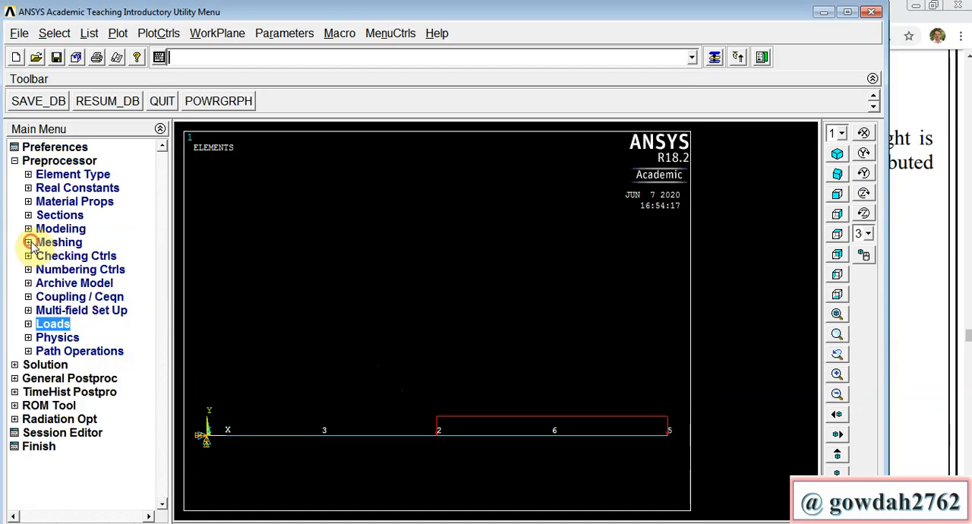
left_click(45, 365)
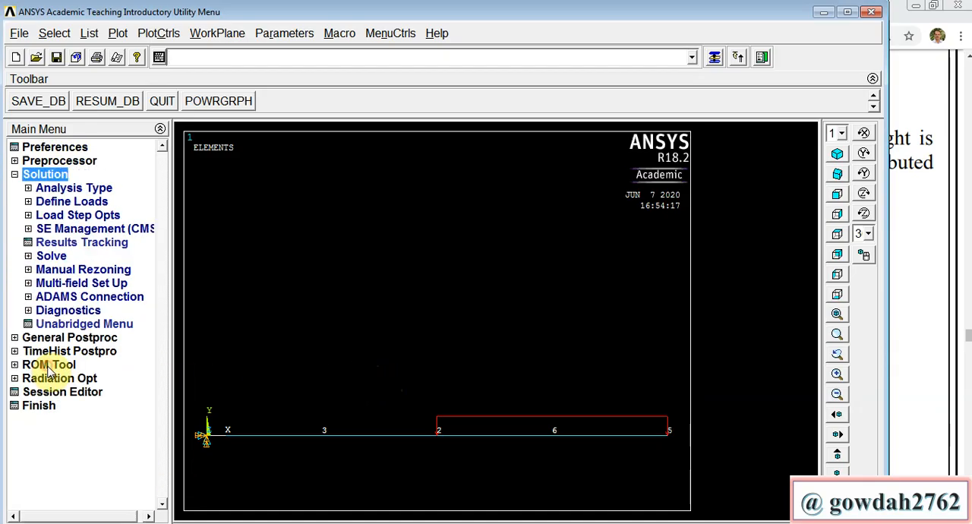
left_click(55, 258)
left_click(51, 256)
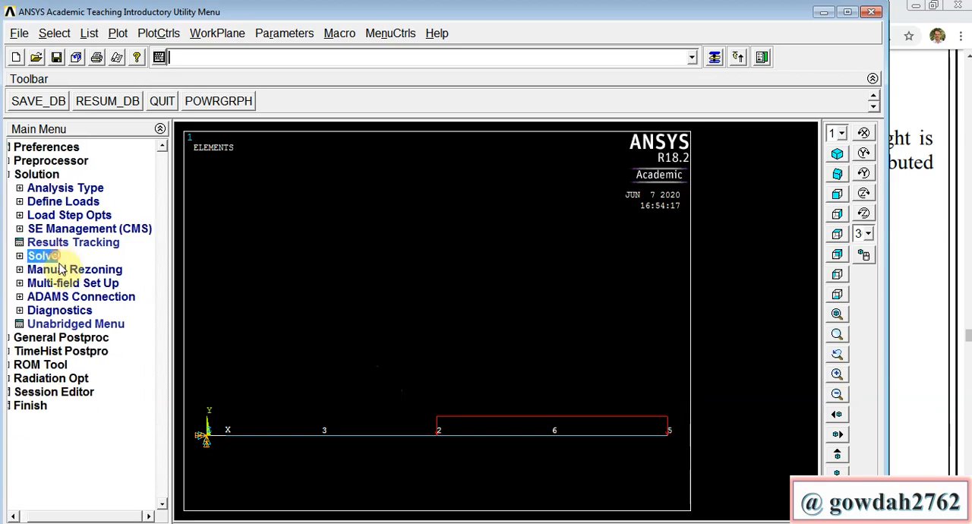
left_click(52, 257)
left_click(53, 257)
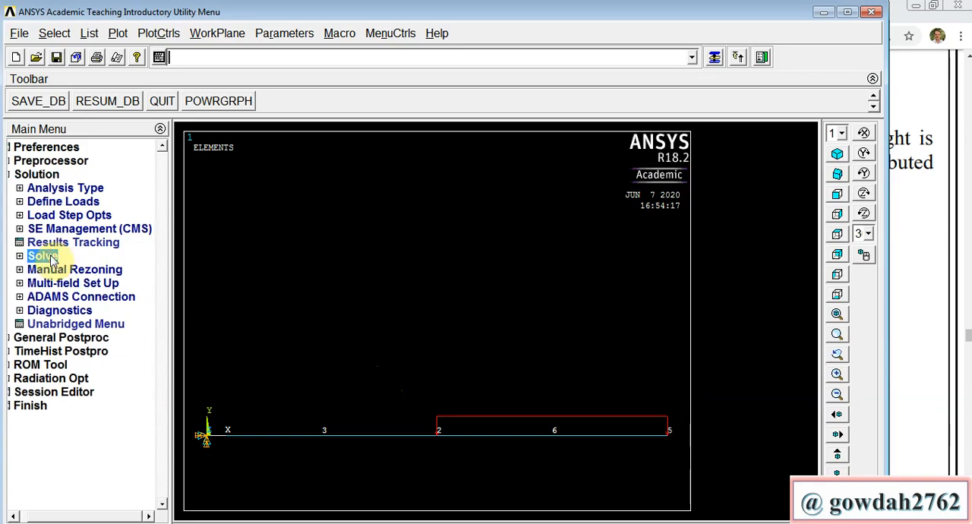
left_click(56, 258)
left_click(70, 269)
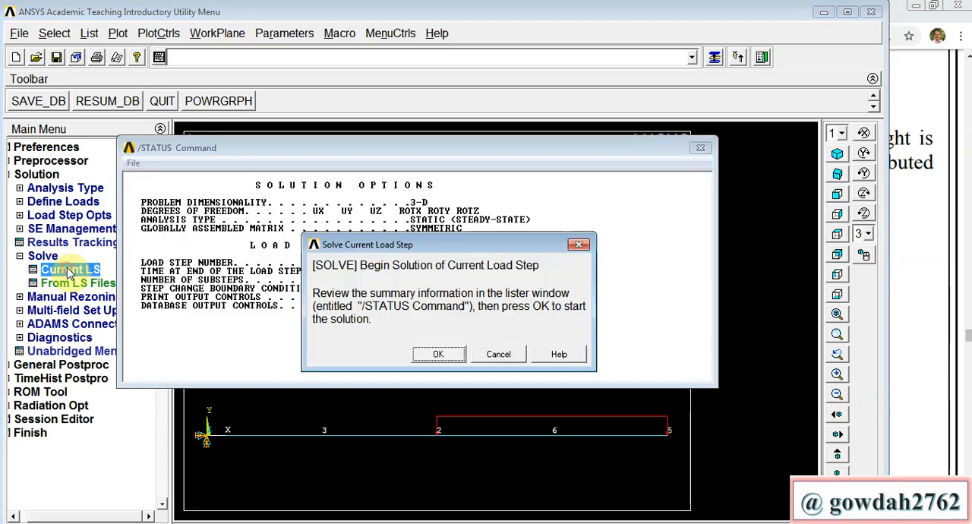
left_click(439, 355)
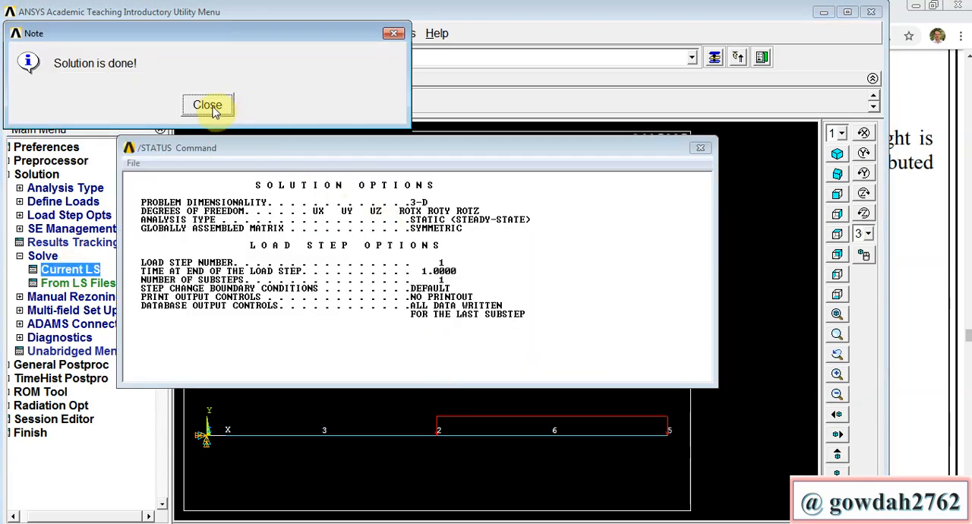
left_click(213, 109)
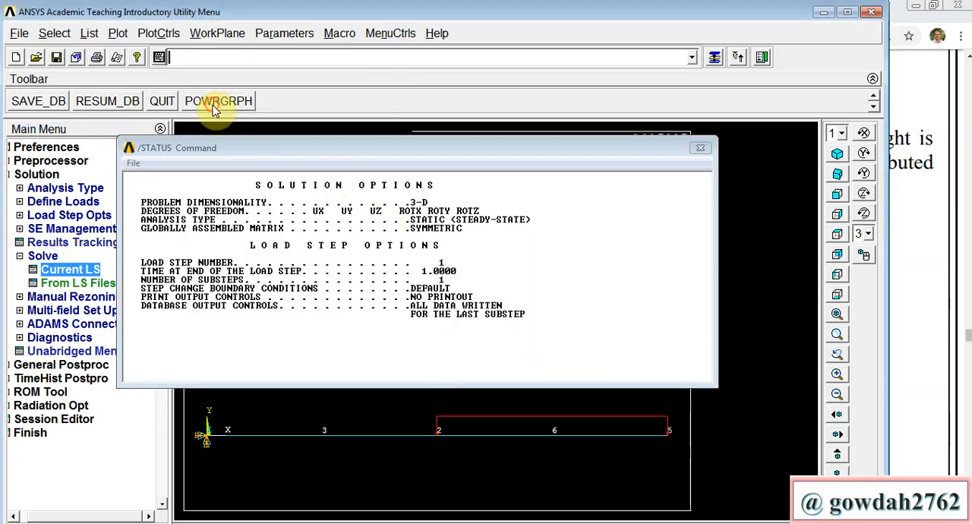
left_click(699, 148)
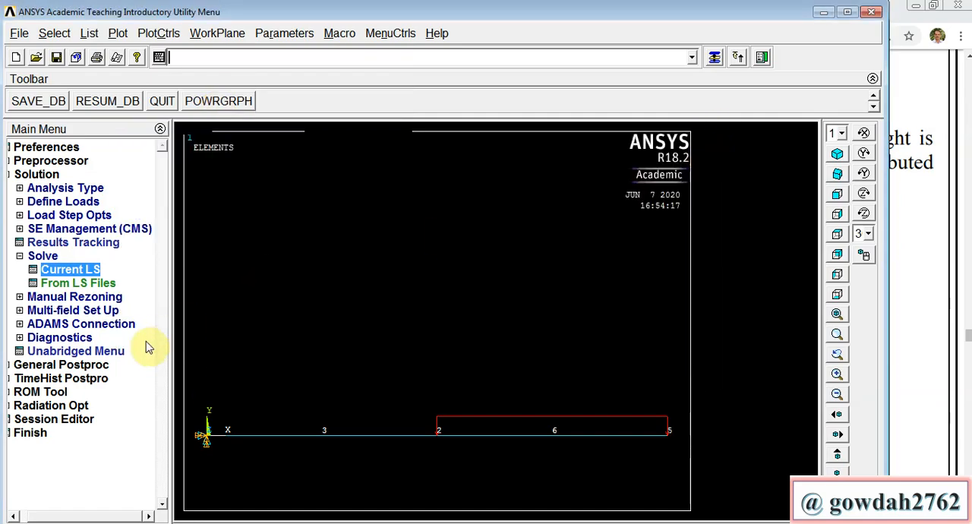
Step: List the nodal DOF solution for the displacement vector sum, then close the listing
left_click(87, 365)
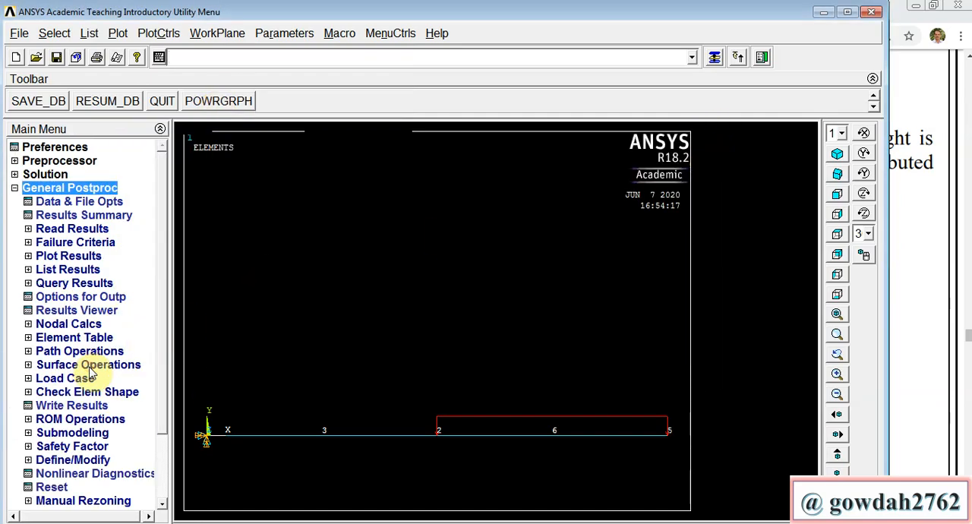
left_click(88, 270)
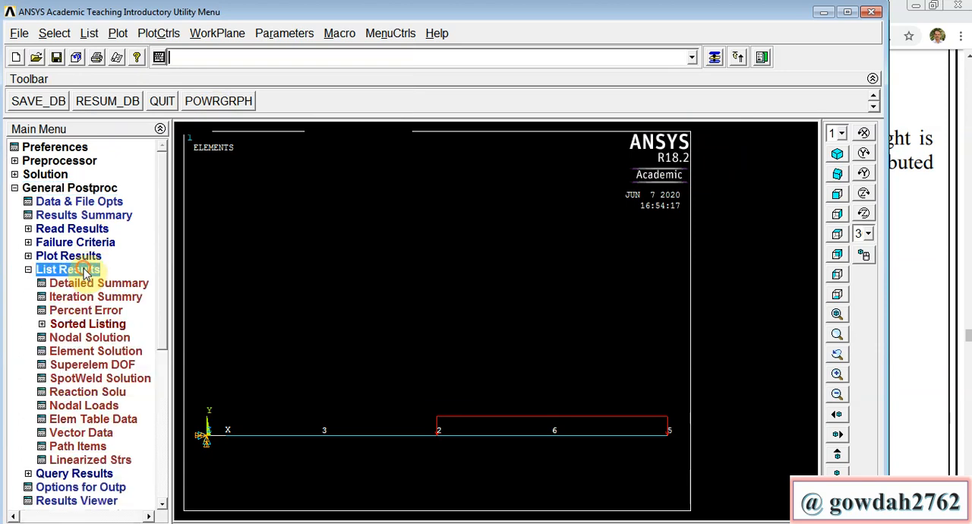
left_click(90, 339)
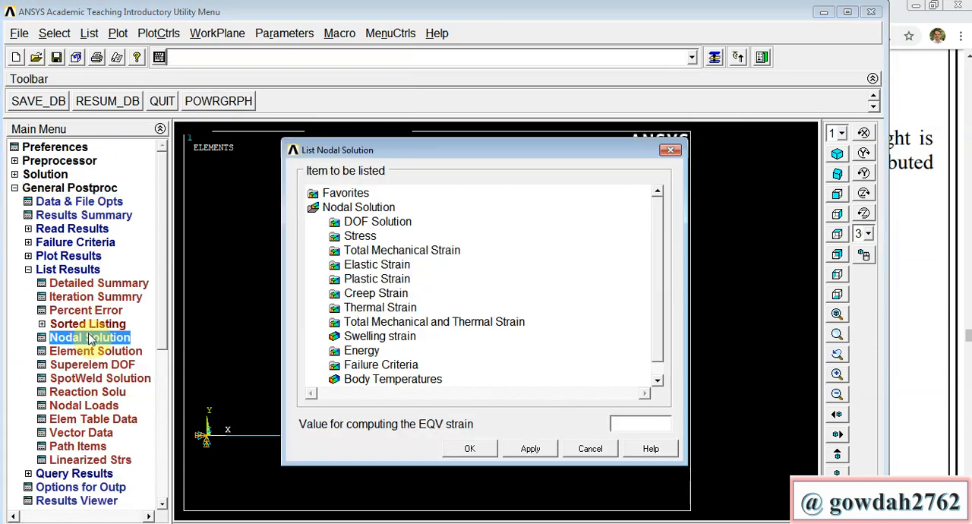
left_click(390, 221)
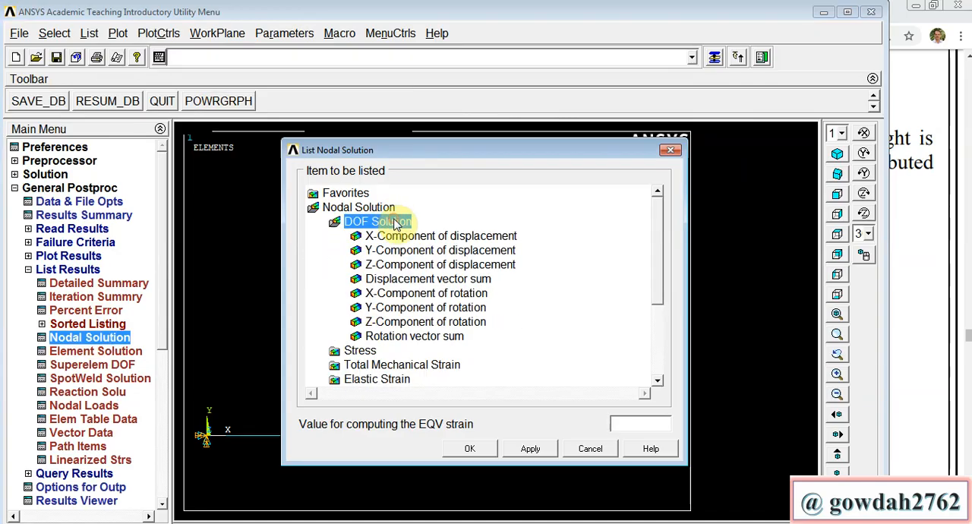
left_click(414, 279)
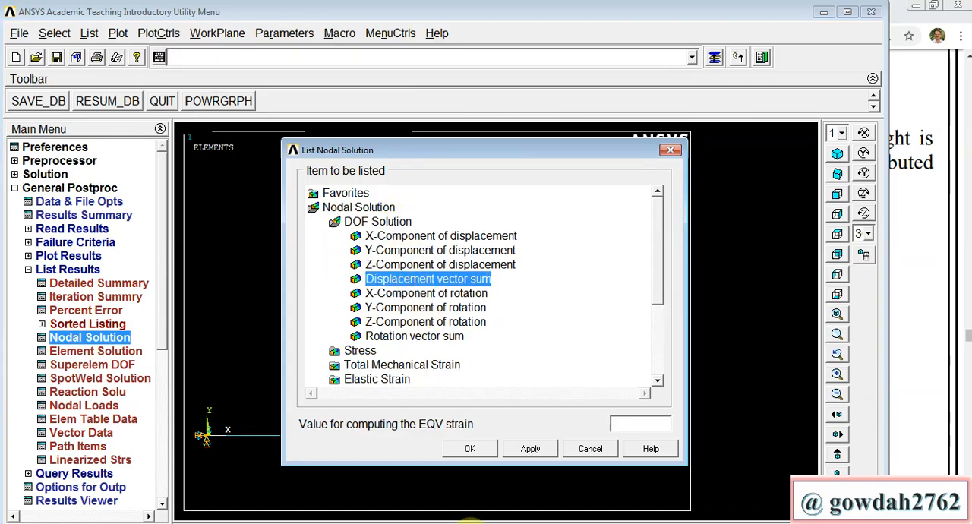
left_click(469, 448)
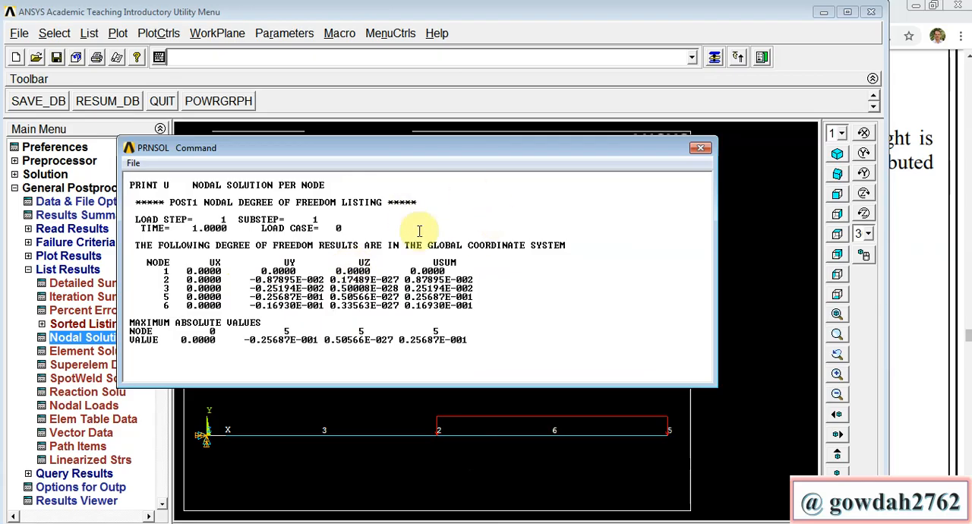
left_click(700, 152)
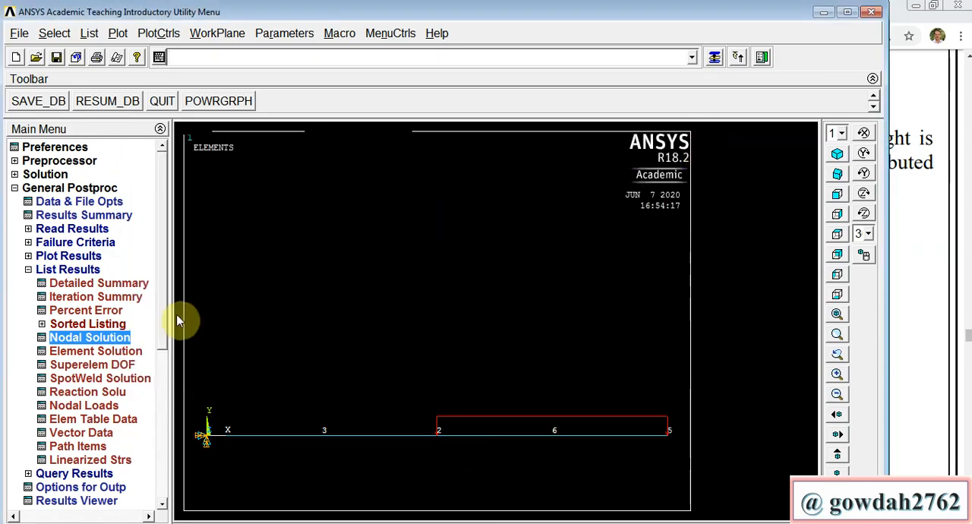
Step: List the reaction solution for all items and close the listing
left_click(96, 393)
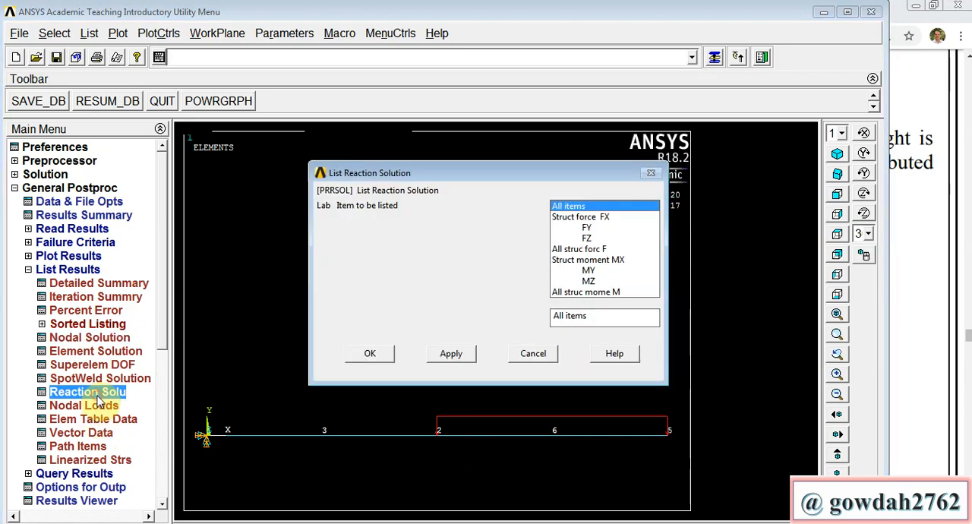
left_click(374, 355)
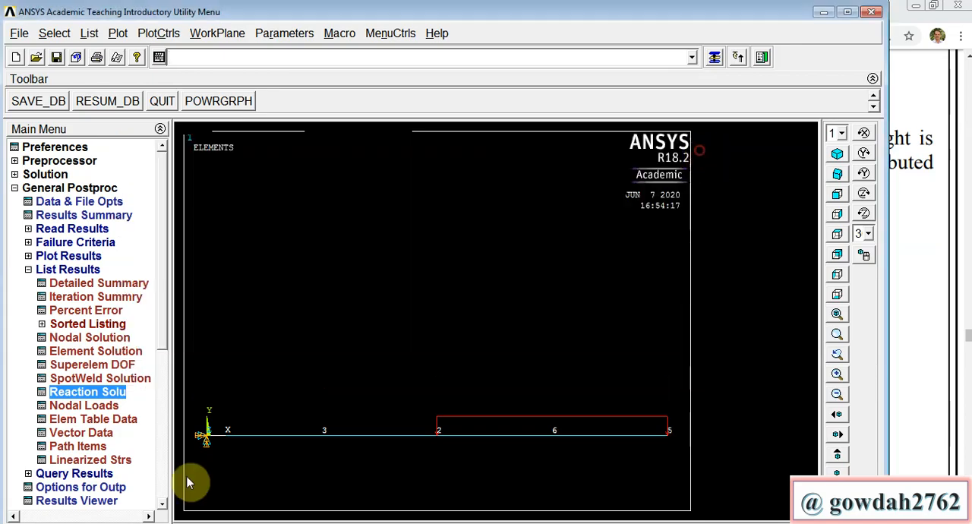
left_click(700, 147)
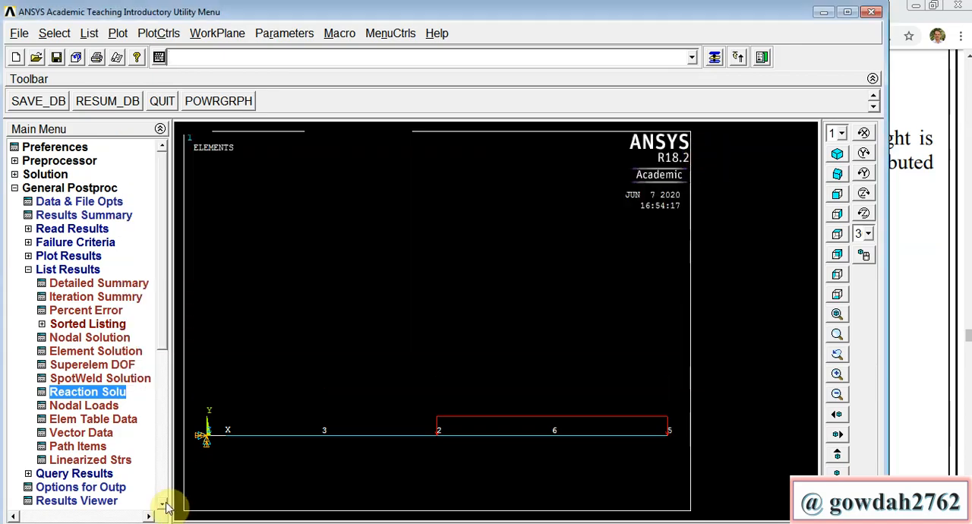
Step: Add an element table item labelled SFD1, defined by sequence number as SMISC, 6
left_click(163, 504)
left_click(163, 504)
left_click(163, 504)
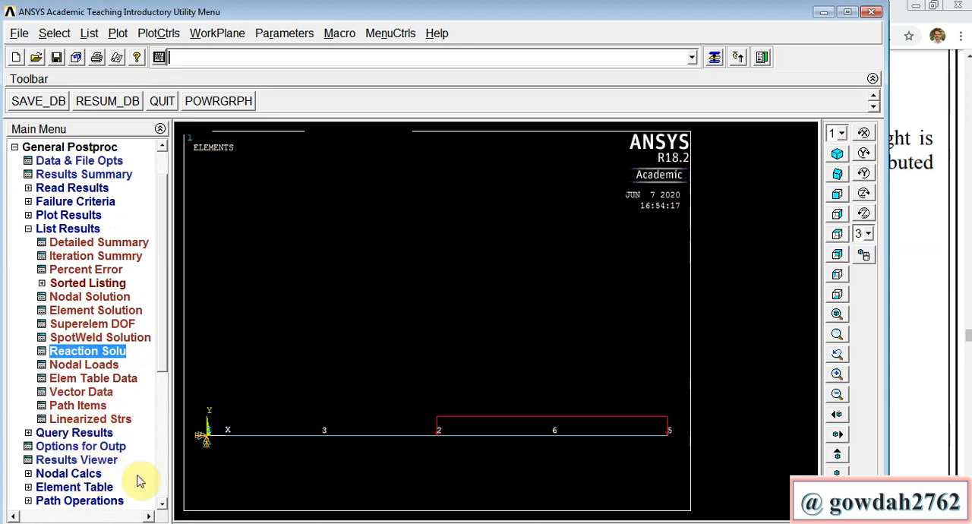
left_click(163, 504)
left_click(163, 504)
left_click(163, 504)
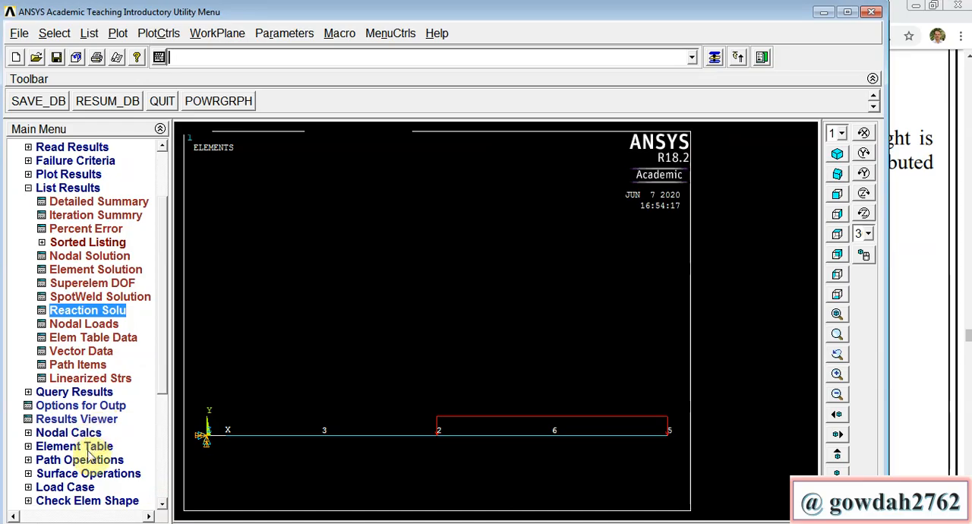
left_click(85, 447)
left_click(77, 271)
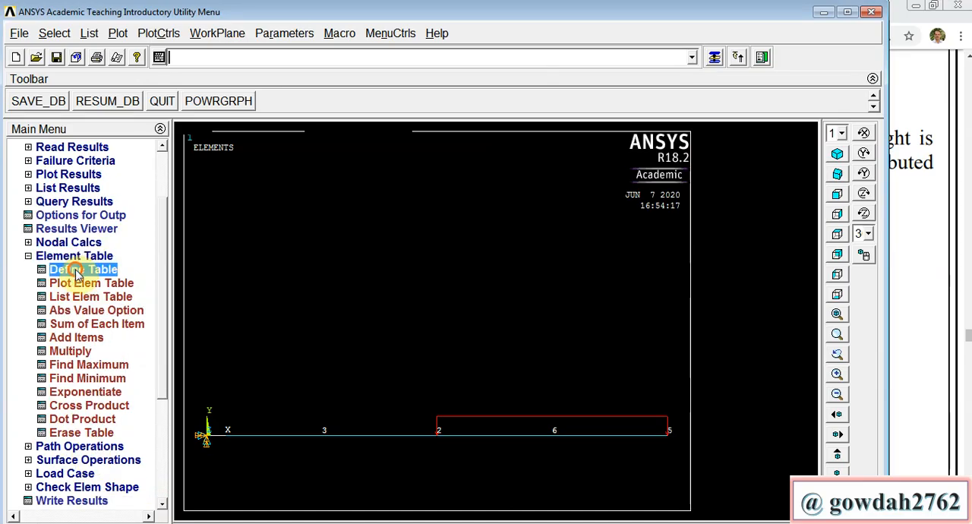
left_click(141, 364)
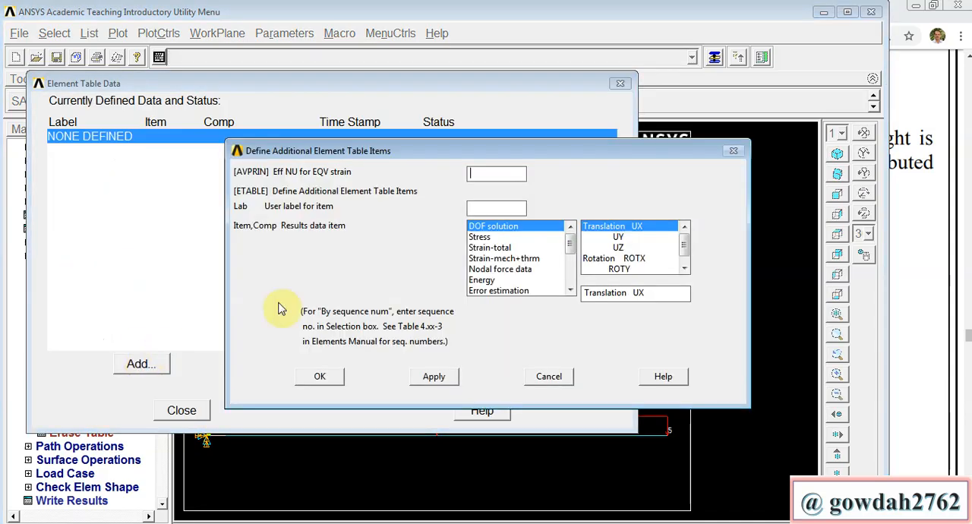
left_click(480, 209)
type("SFD1")
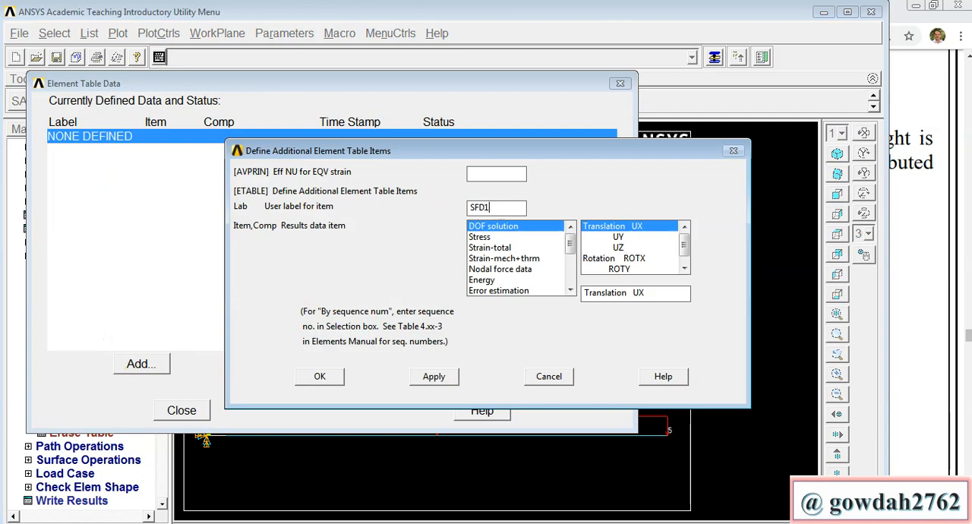
left_click(569, 290)
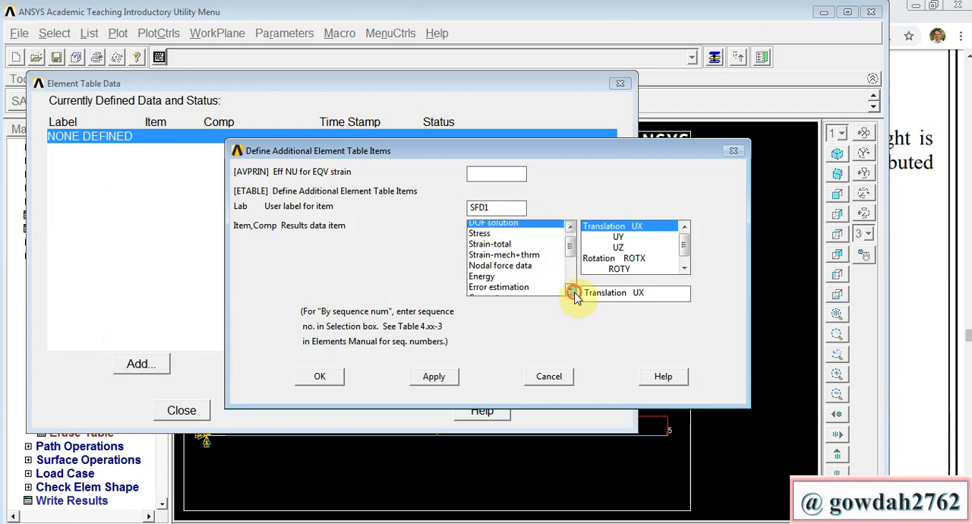
left_click(571, 290)
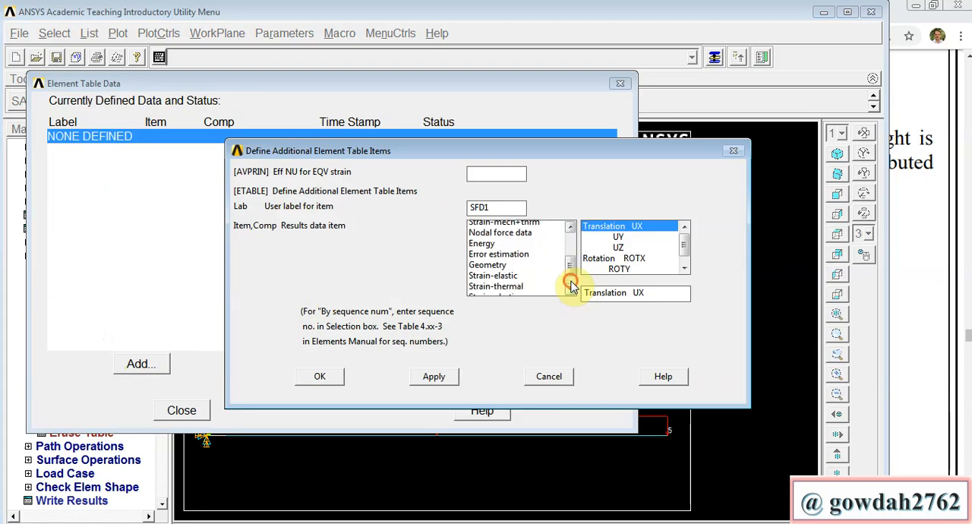
left_click(570, 289)
left_click(570, 290)
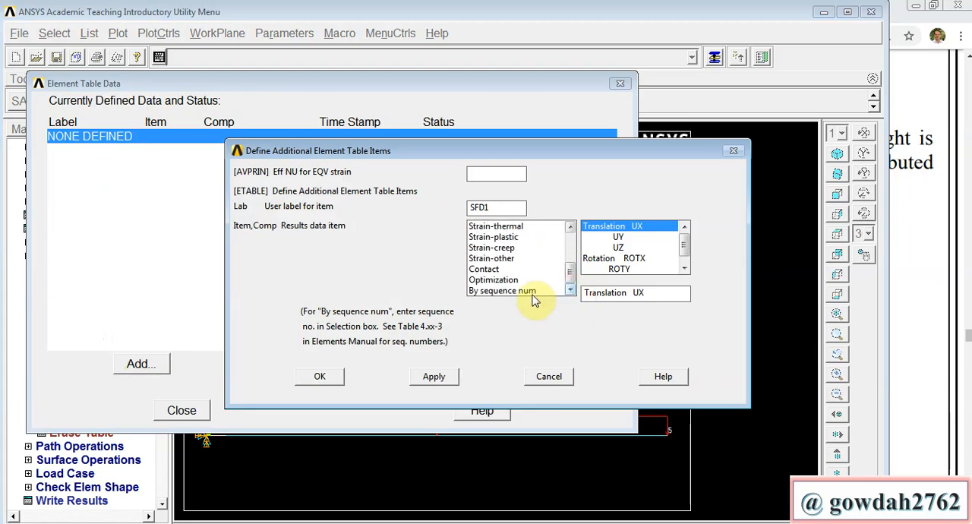
left_click(533, 291)
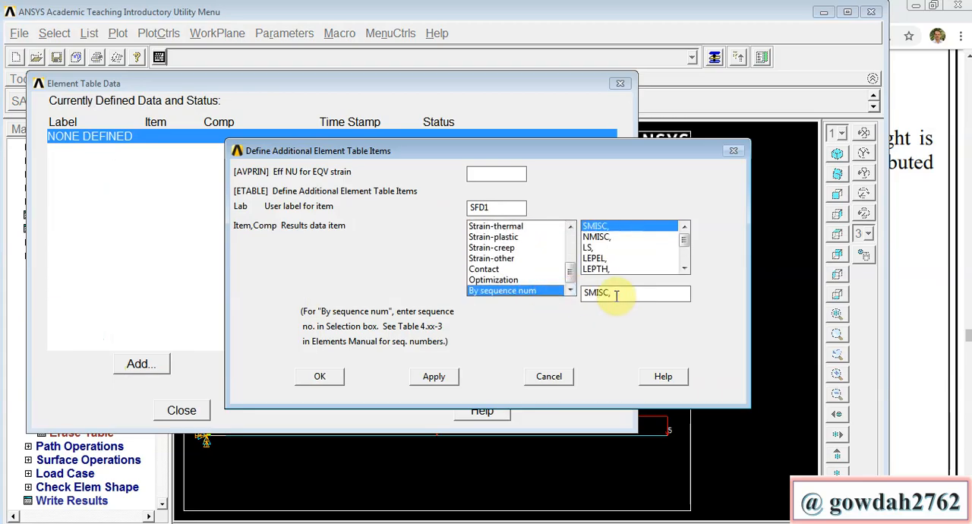
type("6")
left_click(444, 385)
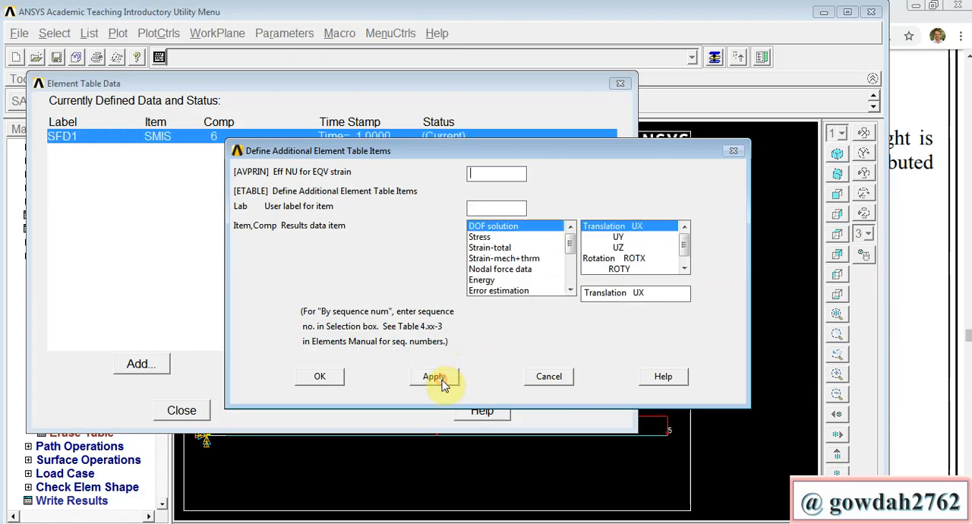
Step: Add a second shear force item labelled SFD2 to the element table, by sequence number SMISC, 19
left_click(494, 210)
type("SFD")
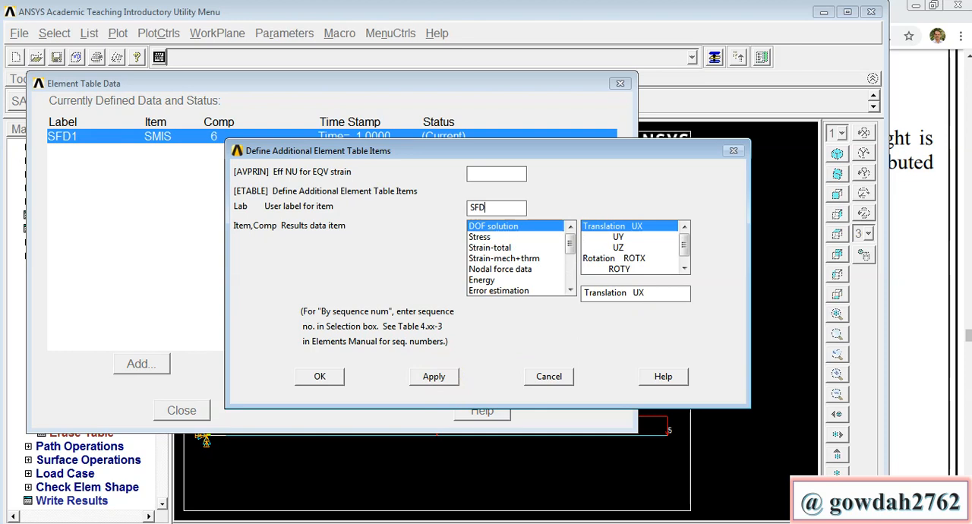
type("2")
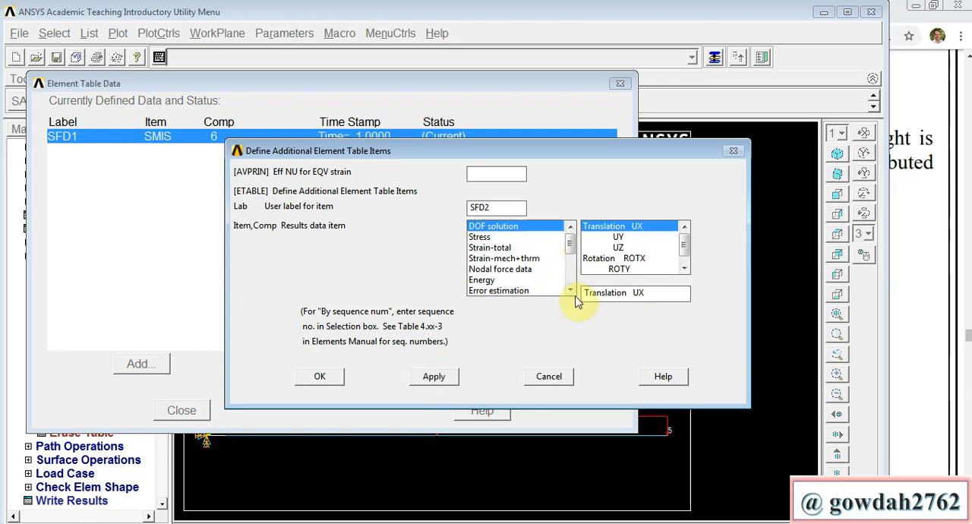
scroll(571, 282, "down", 3)
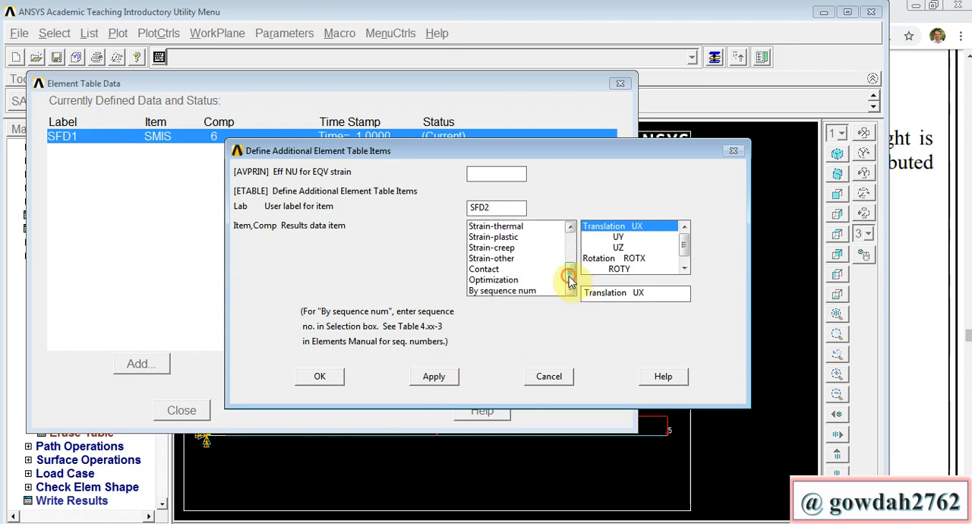
left_click(536, 291)
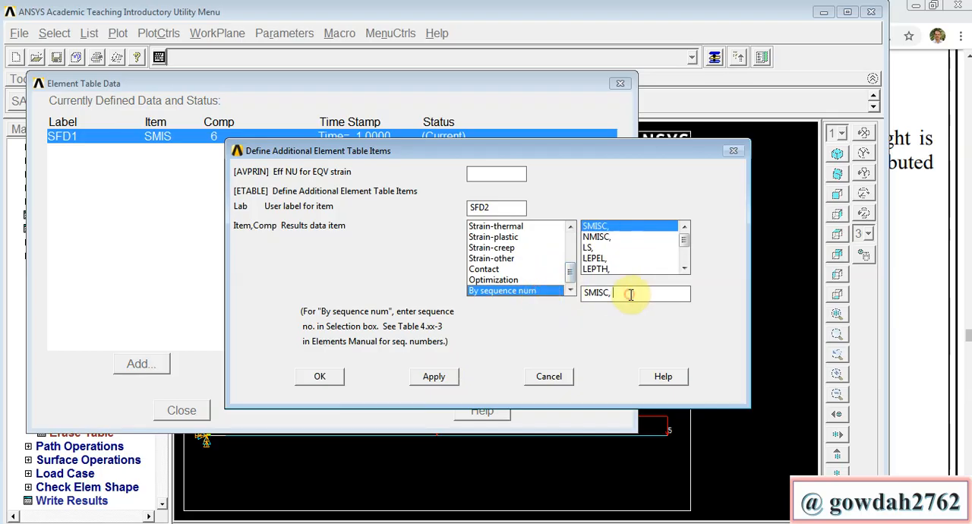
left_click(630, 294)
type("19")
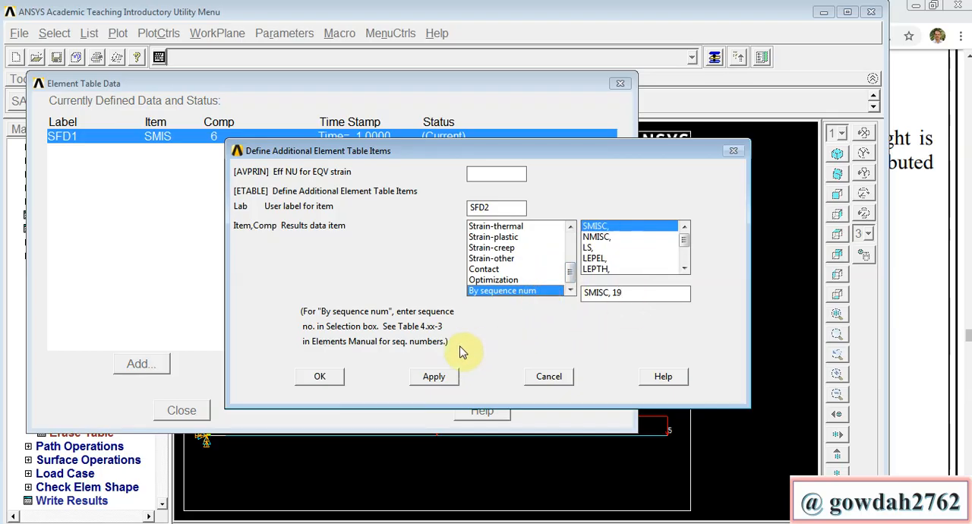
left_click(444, 378)
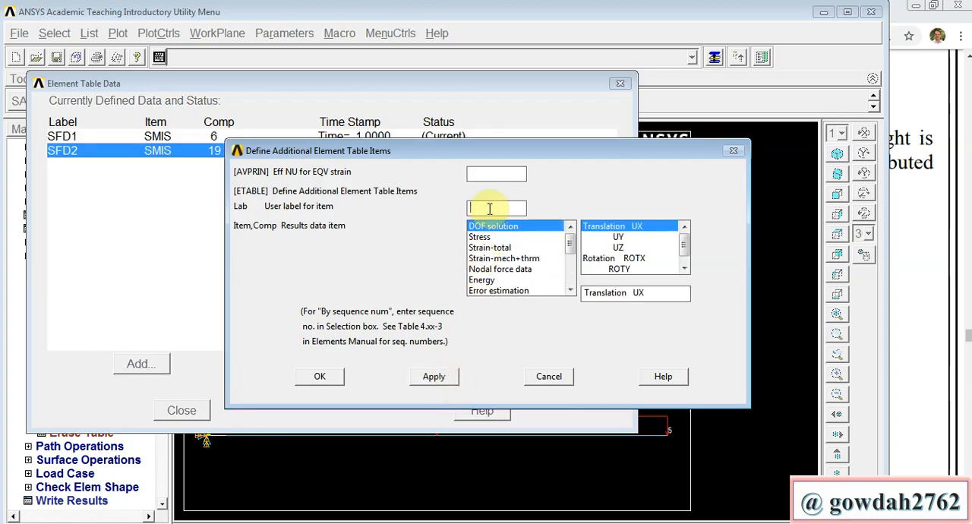
Step: Add a bending moment item labelled BMD1 to the element table, by sequence number SMISC, 2
type("BMD1")
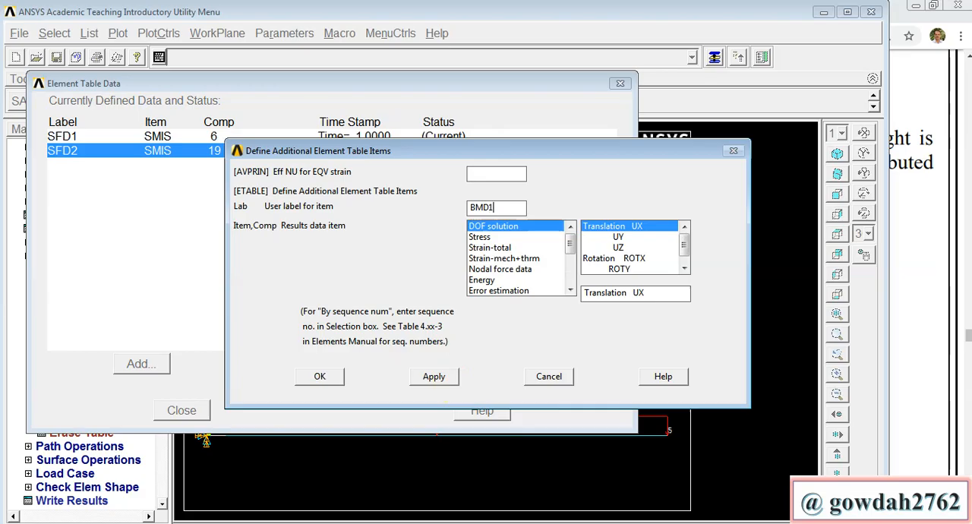
left_click(569, 275)
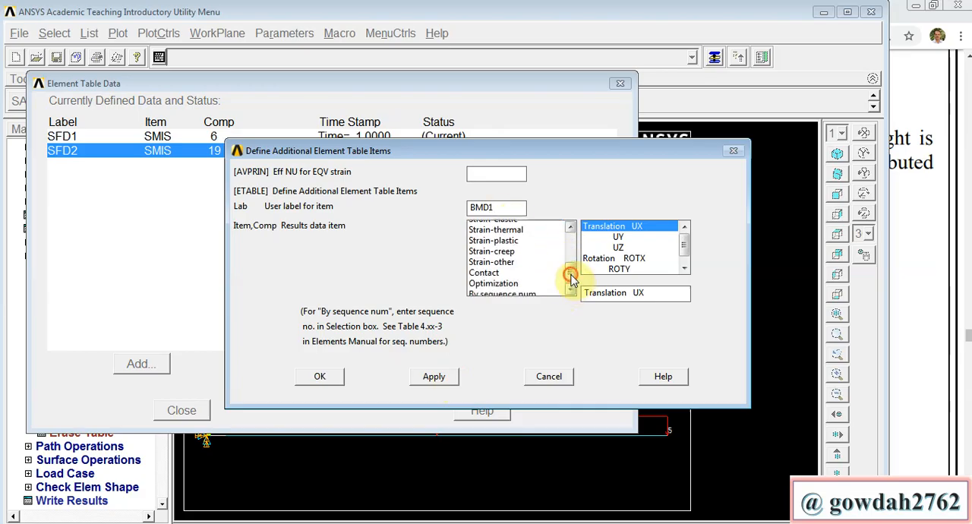
left_click(531, 291)
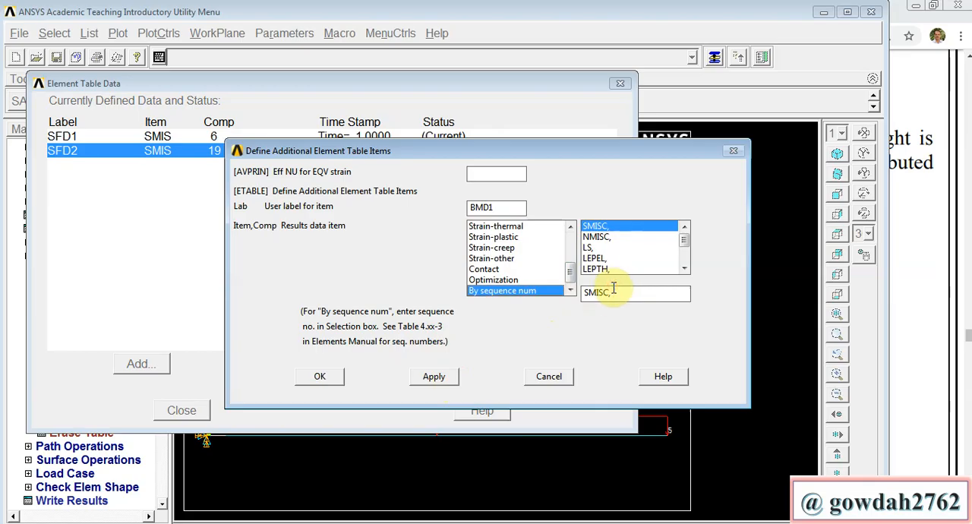
type("2")
left_click(453, 376)
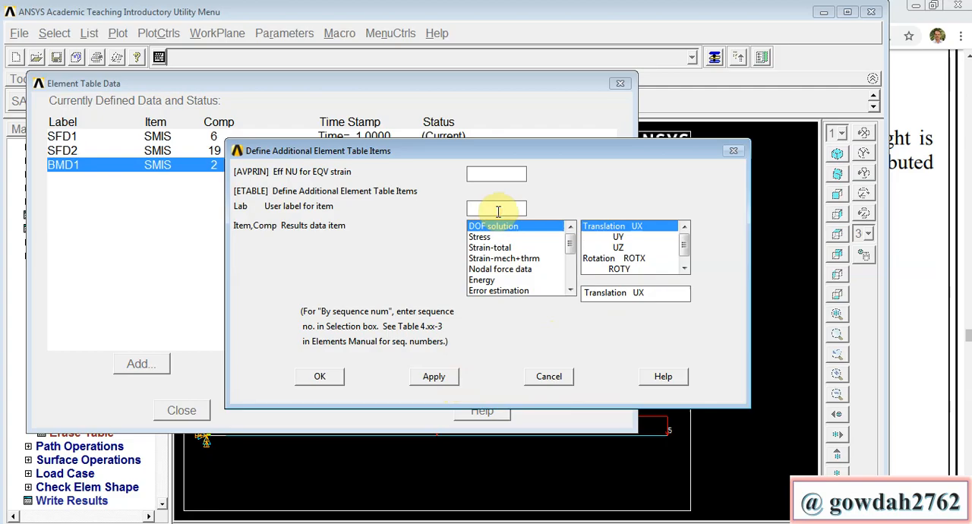
Step: Add a second bending moment item labelled BMD2 by sequence number SMISC, 15, and close the element table definitions
type("BMD2")
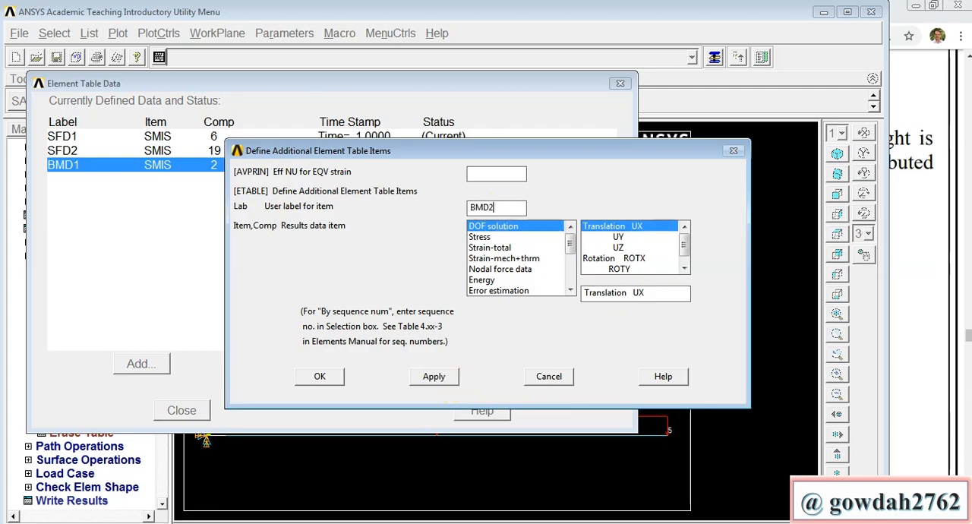
left_click(569, 278)
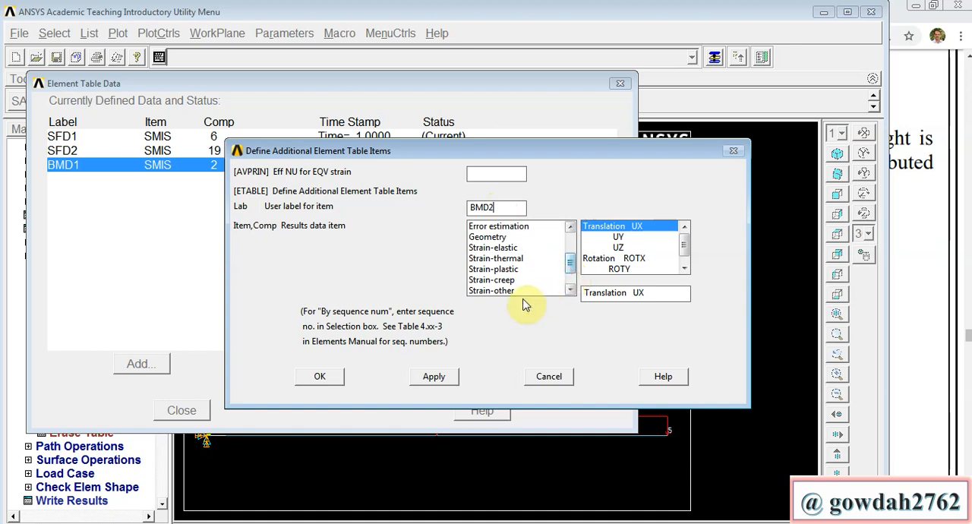
left_click(570, 290)
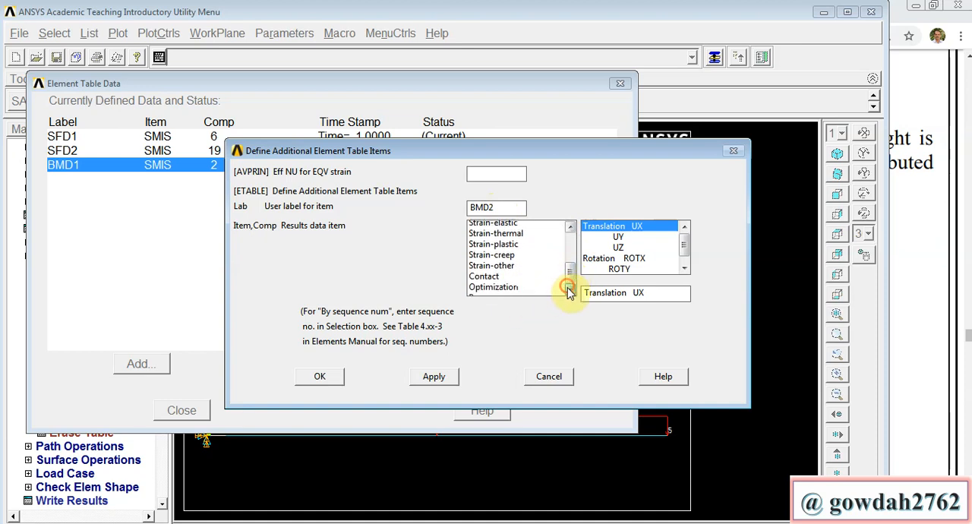
left_click(569, 290)
left_click(524, 291)
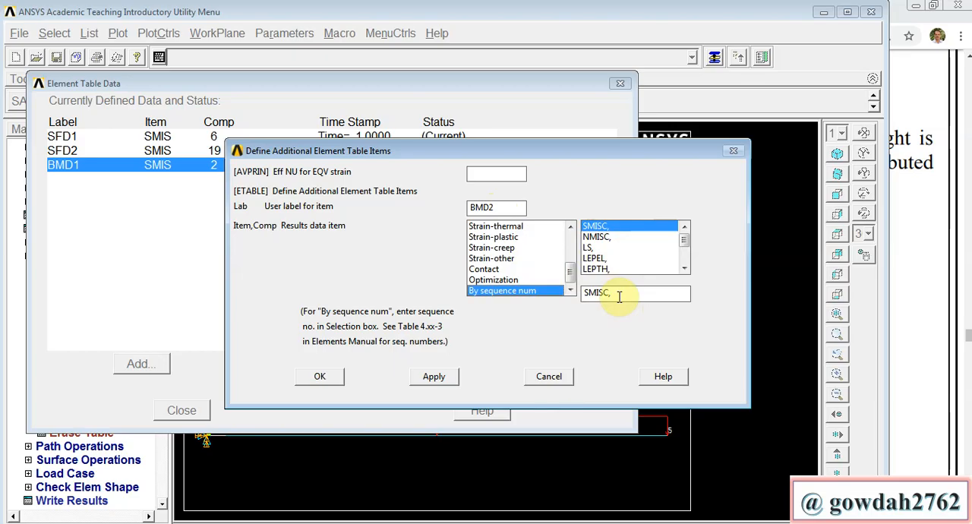
left_click(619, 296)
type("2")
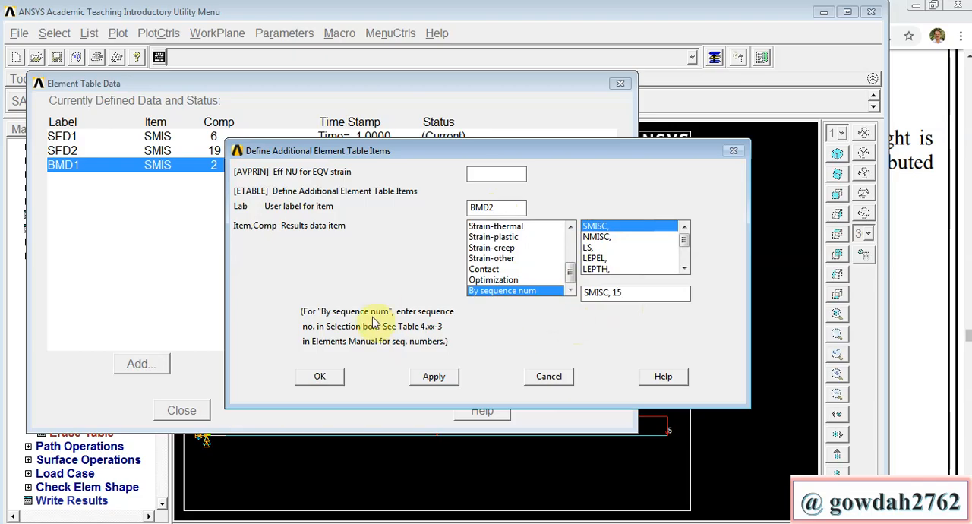
left_click(320, 376)
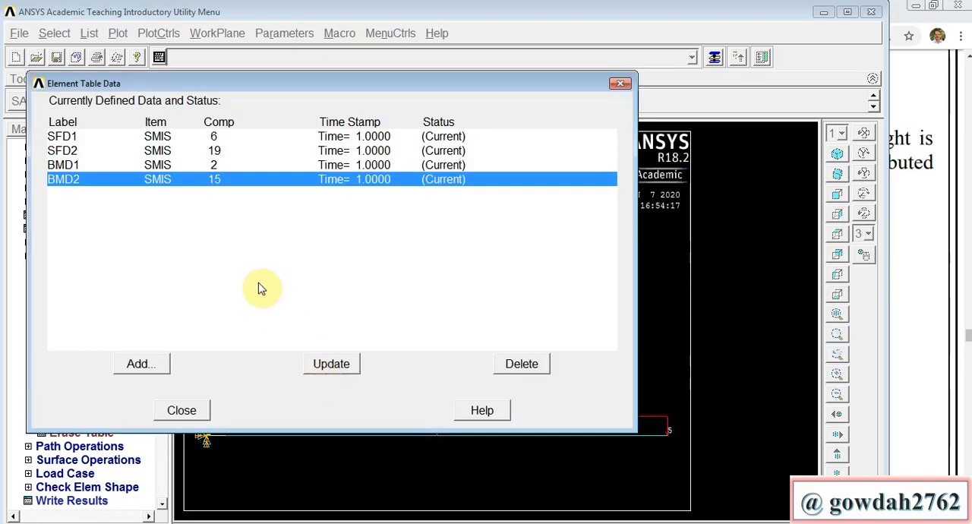
left_click(188, 409)
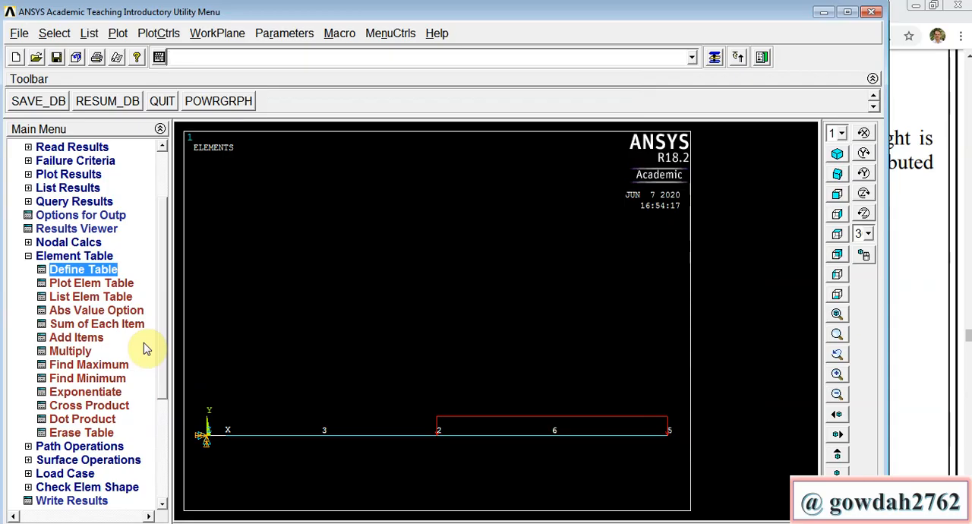
Step: List the element table data for SFD1, SFD2, BMD1 and BMD2, and close the listing
left_click(119, 297)
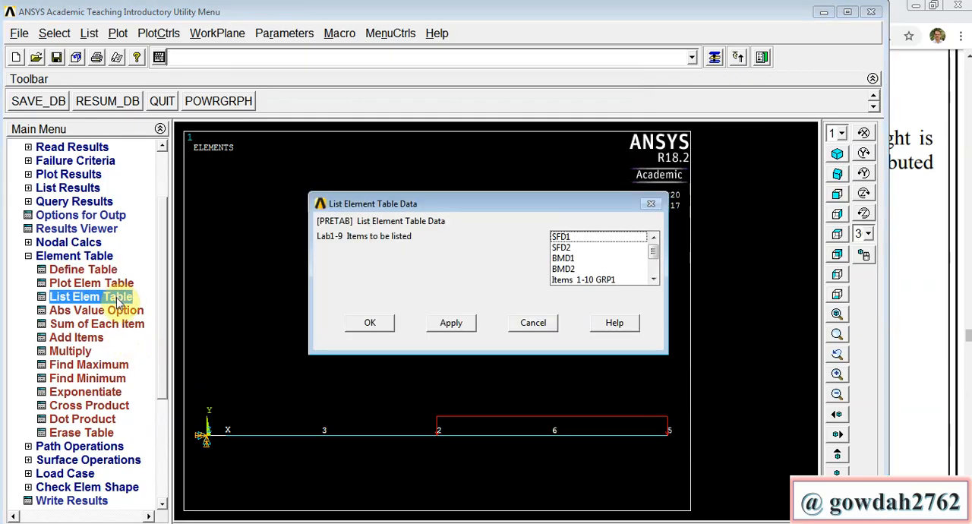
left_click(569, 238)
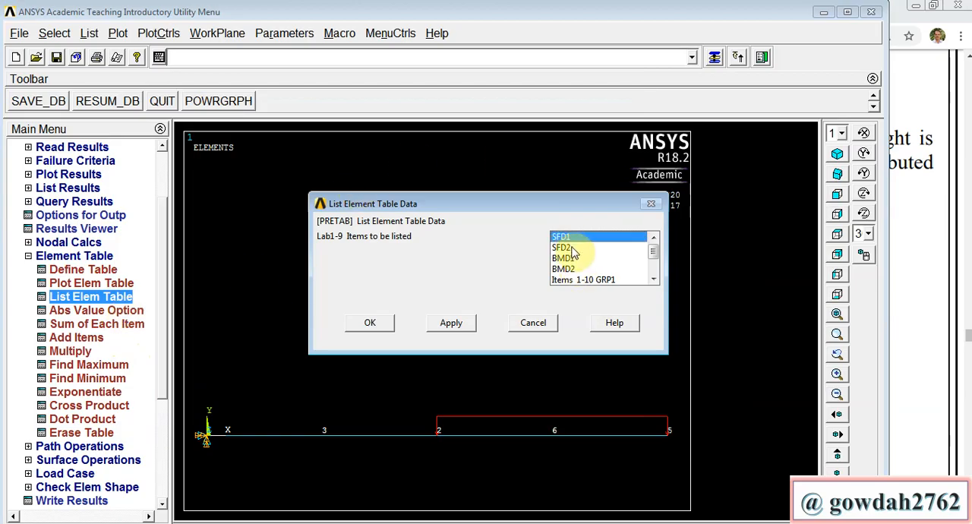
left_click(571, 248)
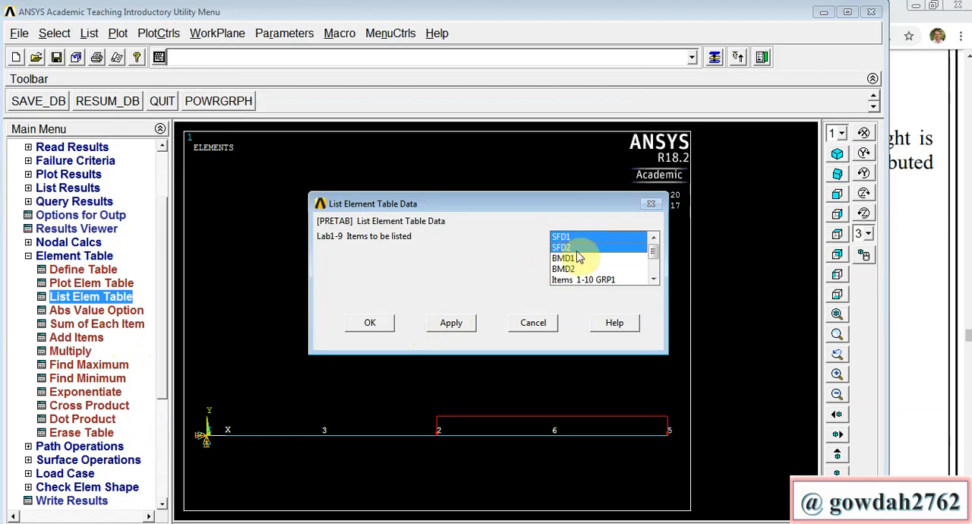
left_click(577, 258)
left_click(575, 270)
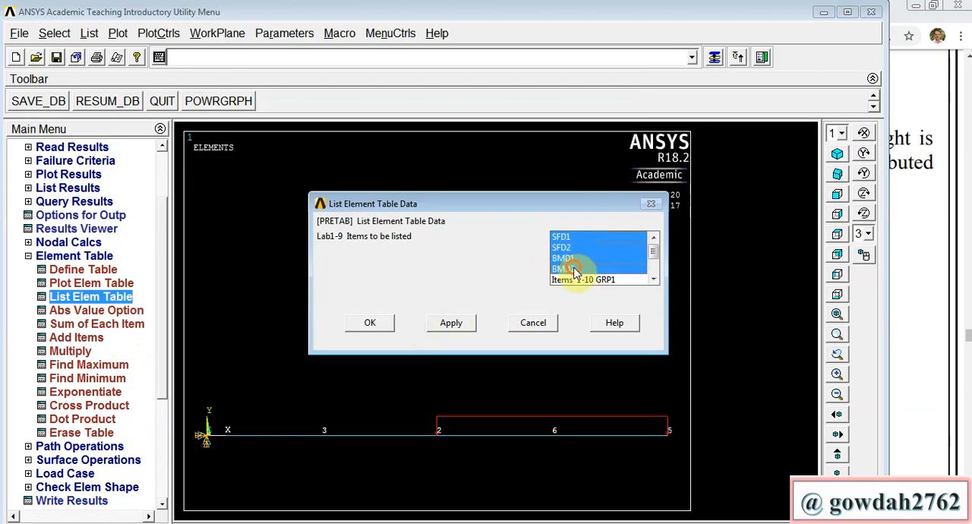
left_click(387, 325)
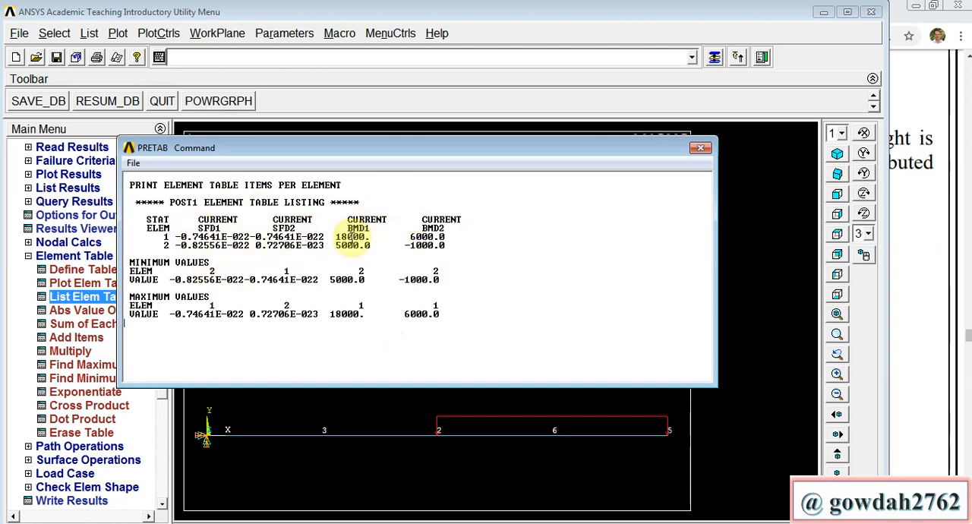
left_click(702, 148)
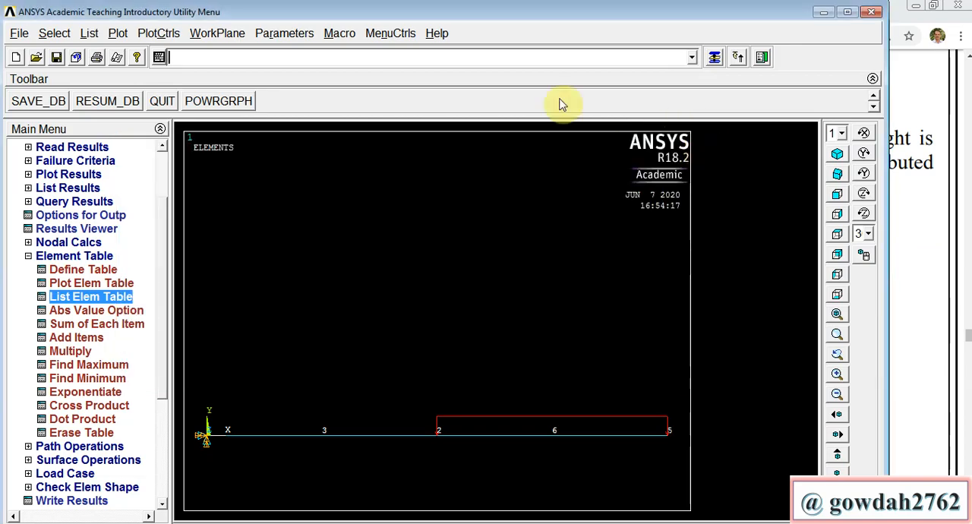
Step: Contour-plot element table item SFD1 without averaging, and the nodal displacement vector sum with the deformed shape only
left_click(91, 283)
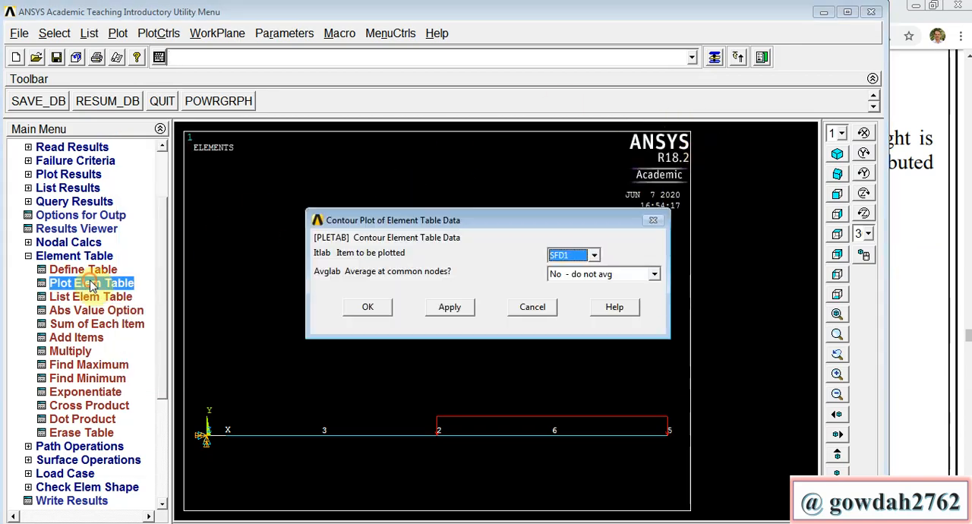
left_click(385, 313)
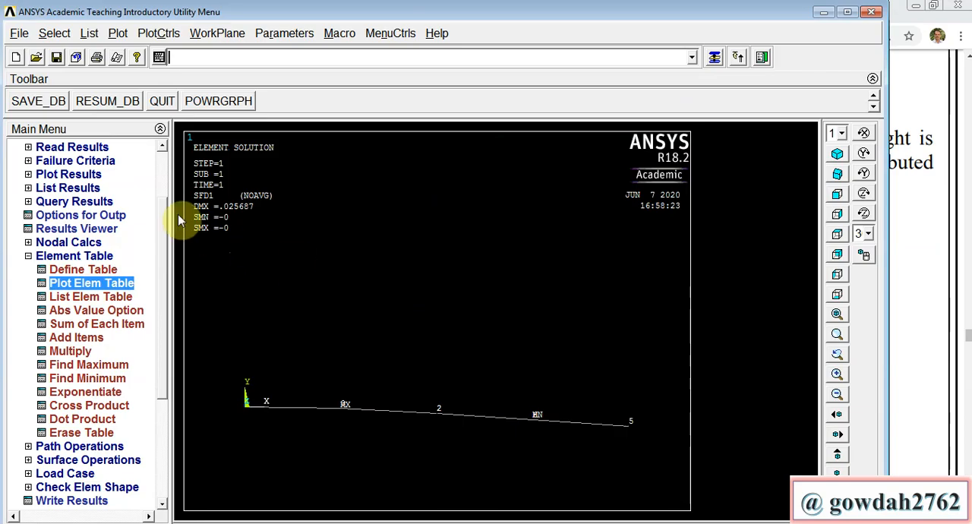
left_click(97, 174)
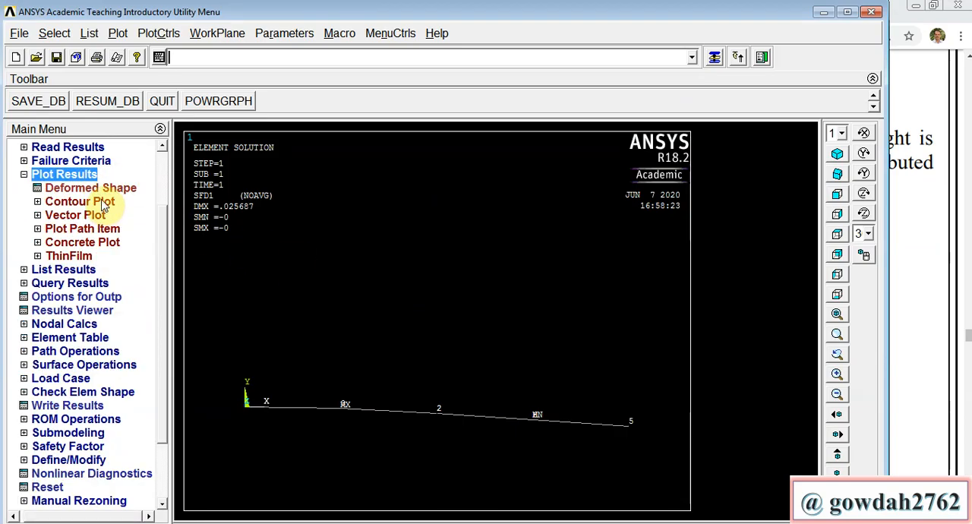
left_click(103, 202)
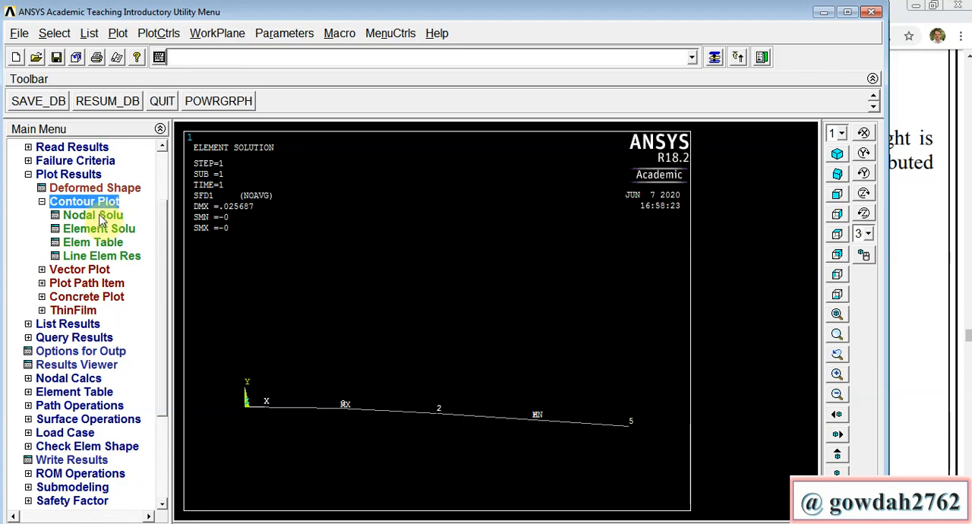
left_click(101, 217)
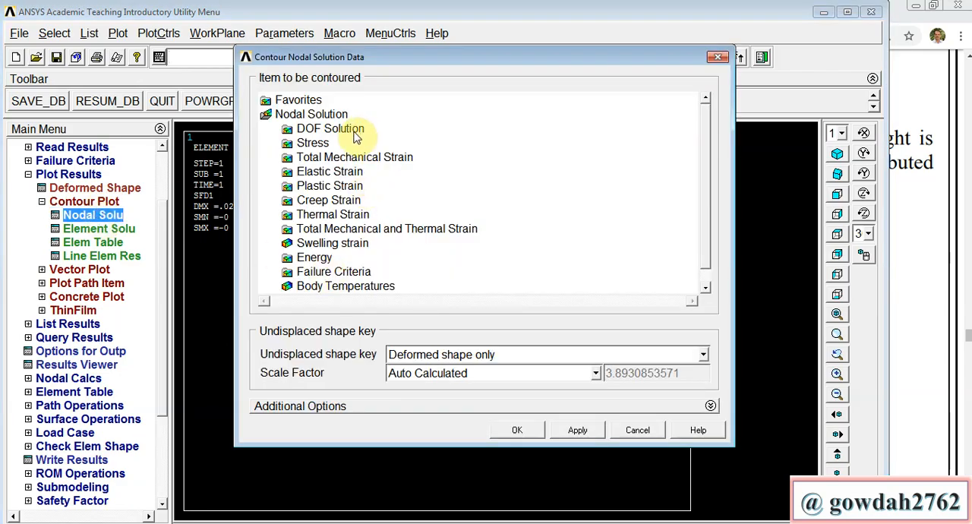
left_click(353, 134)
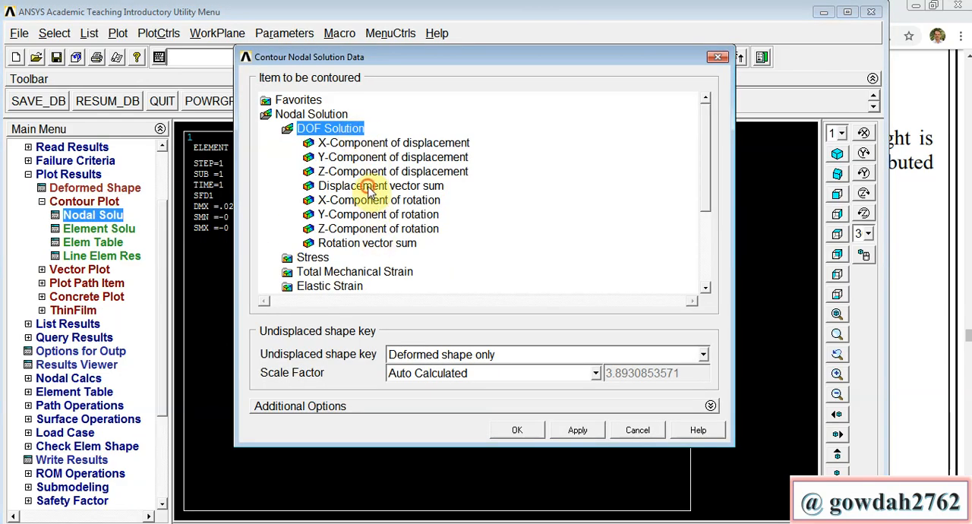
left_click(370, 187)
left_click(514, 429)
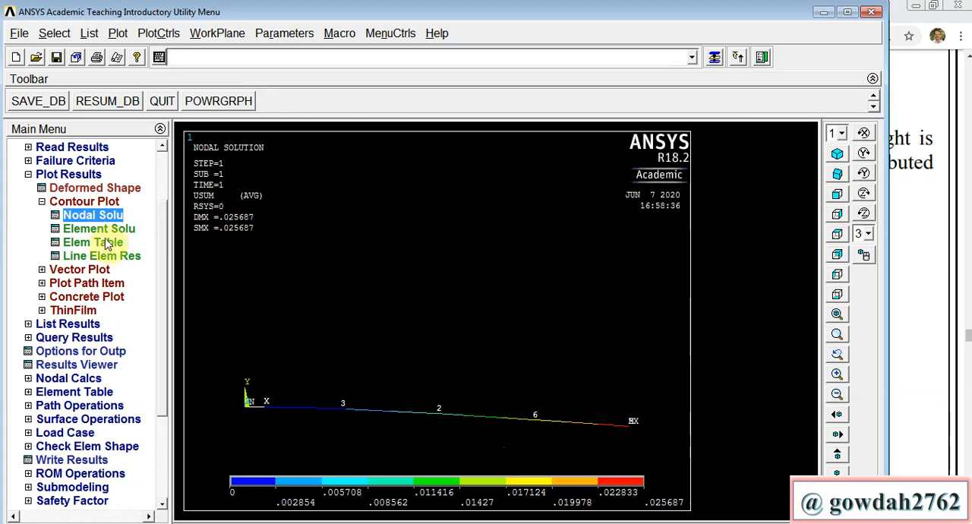
Step: Plot the shear force diagram as a line-element result with SFD1 at node I and SFD2 at node J
left_click(108, 262)
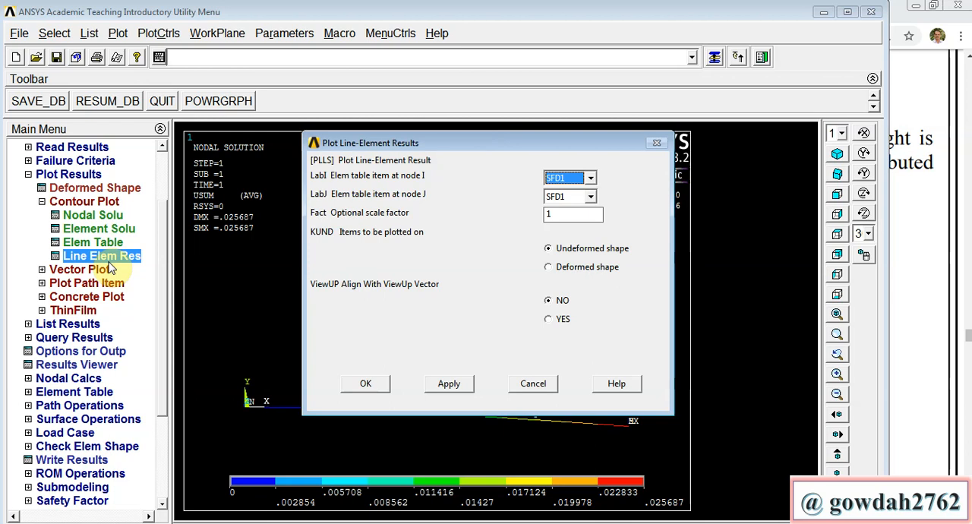
left_click(583, 196)
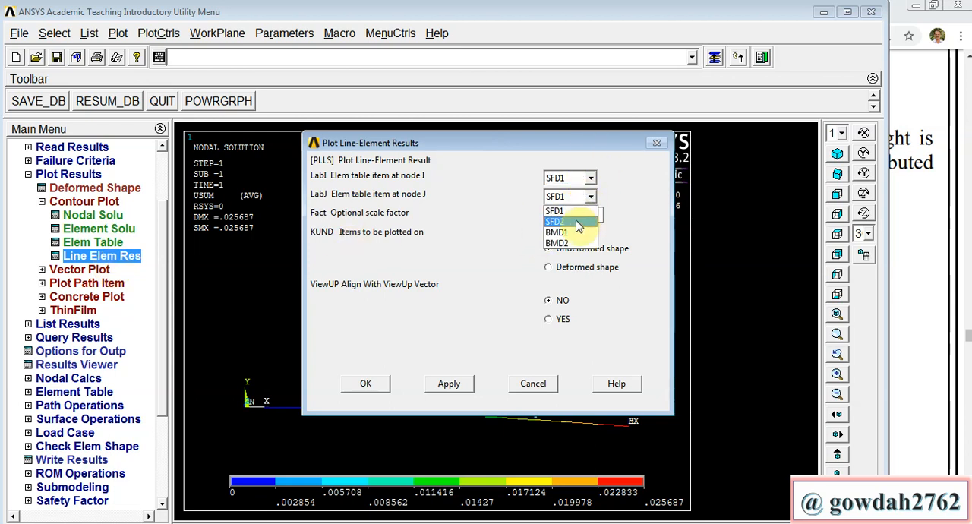
left_click(577, 222)
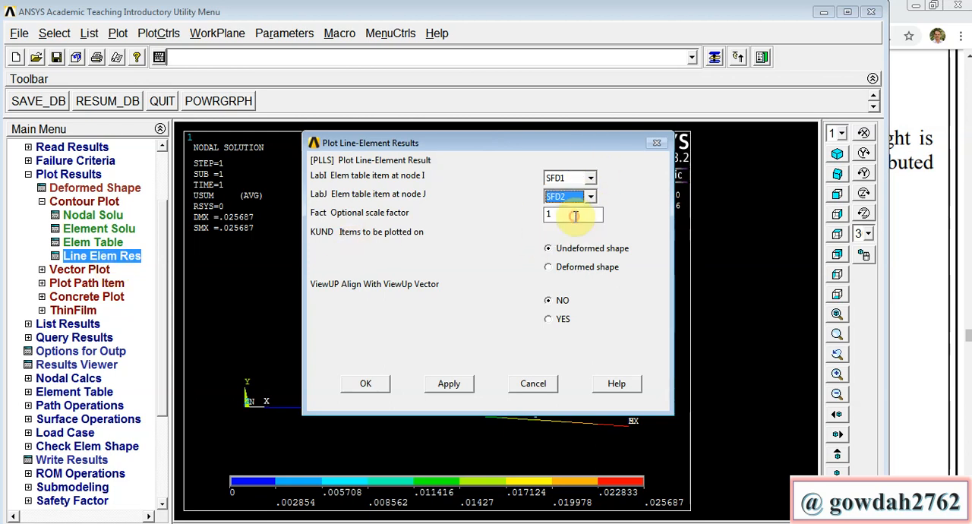
left_click(369, 384)
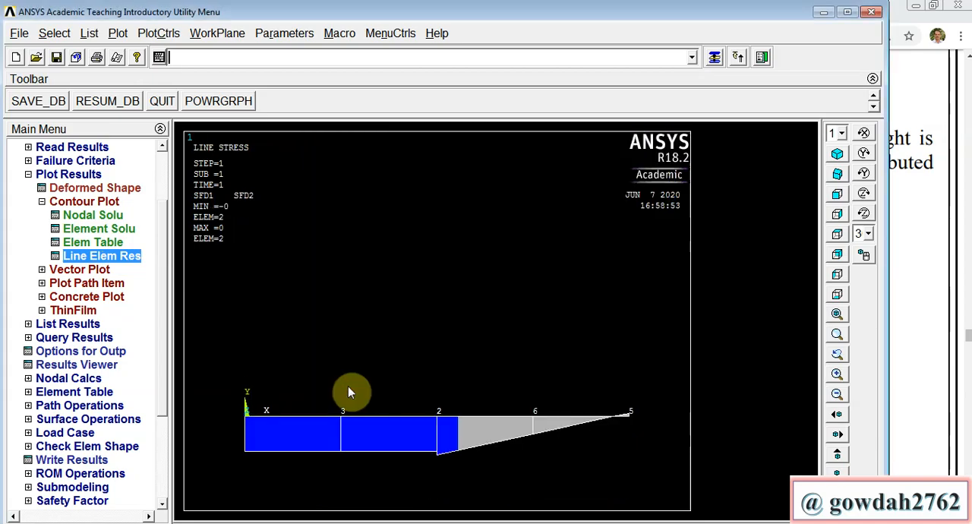
Step: Plot the bending moment diagram as a line-element result with BMD1 at node I and BMD2 at node J
left_click(122, 258)
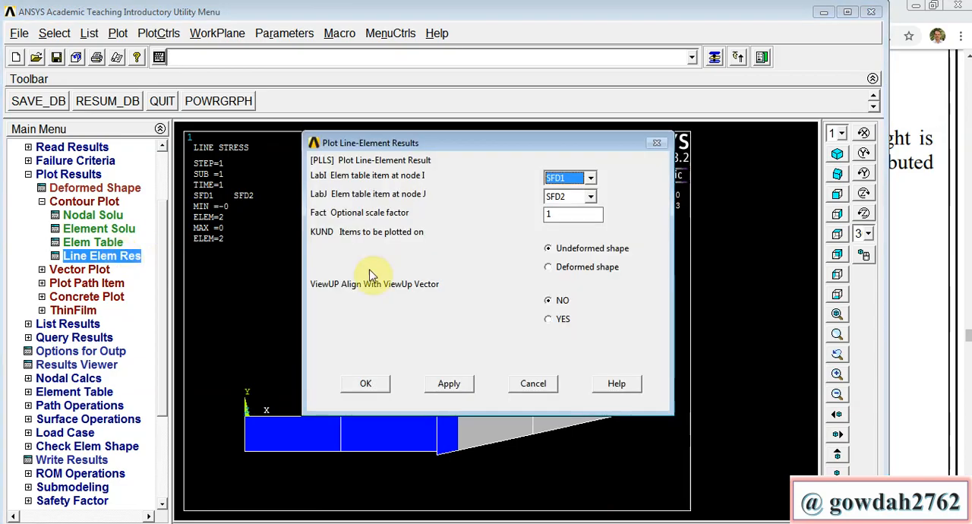
left_click(575, 177)
left_click(571, 214)
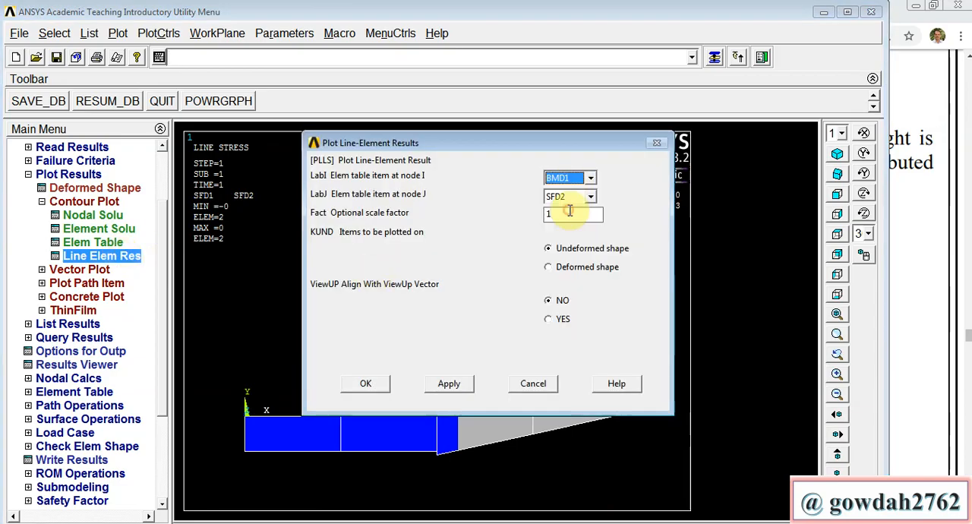
left_click(573, 198)
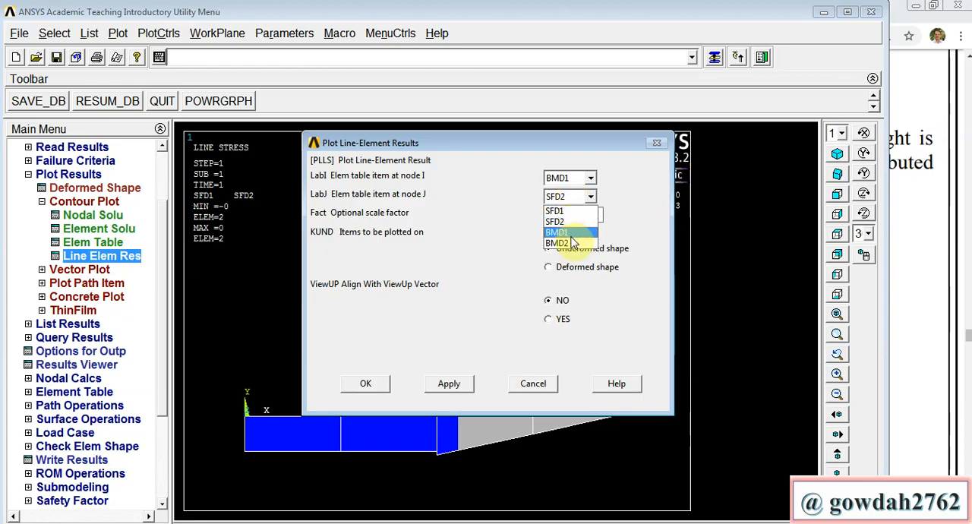
left_click(574, 243)
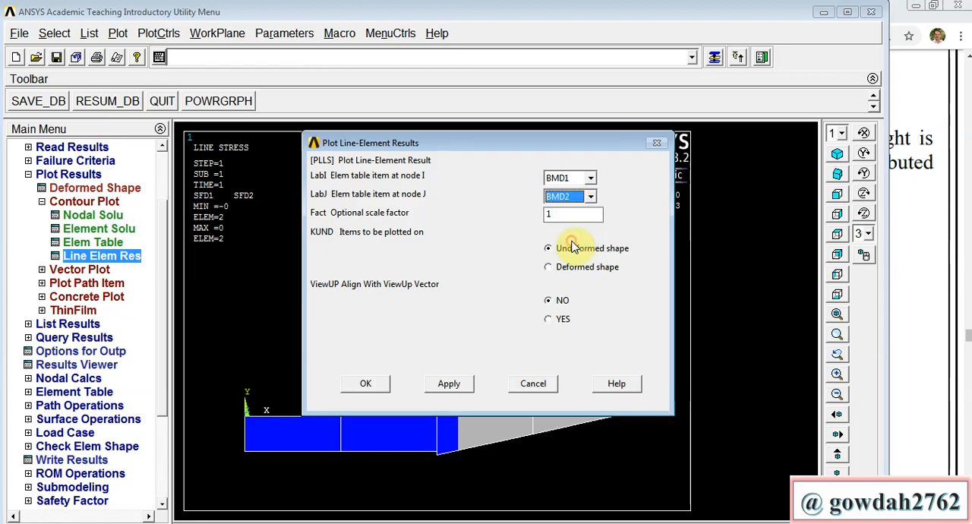
left_click(366, 385)
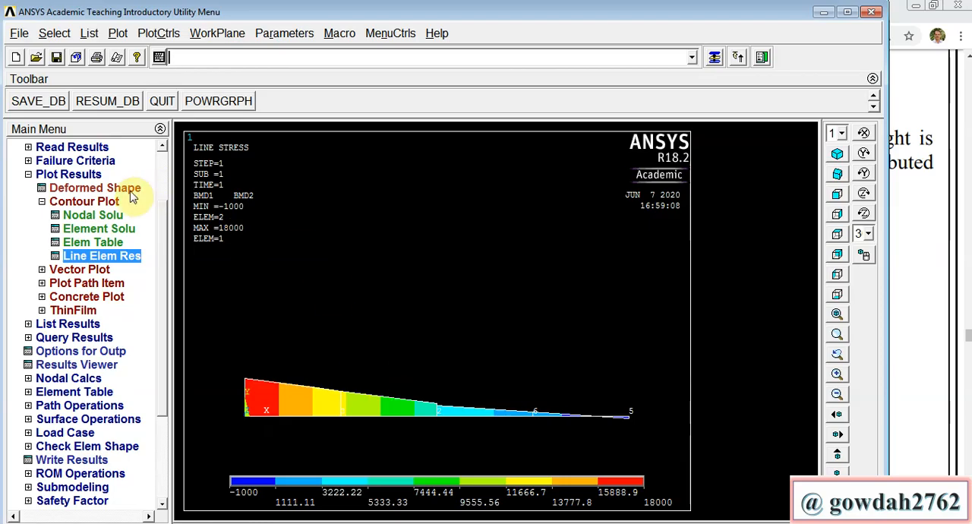
Step: Animate the beam's deformed shape together with the undeformed shape, using 10 frames and a 0.5 second delay
left_click(166, 34)
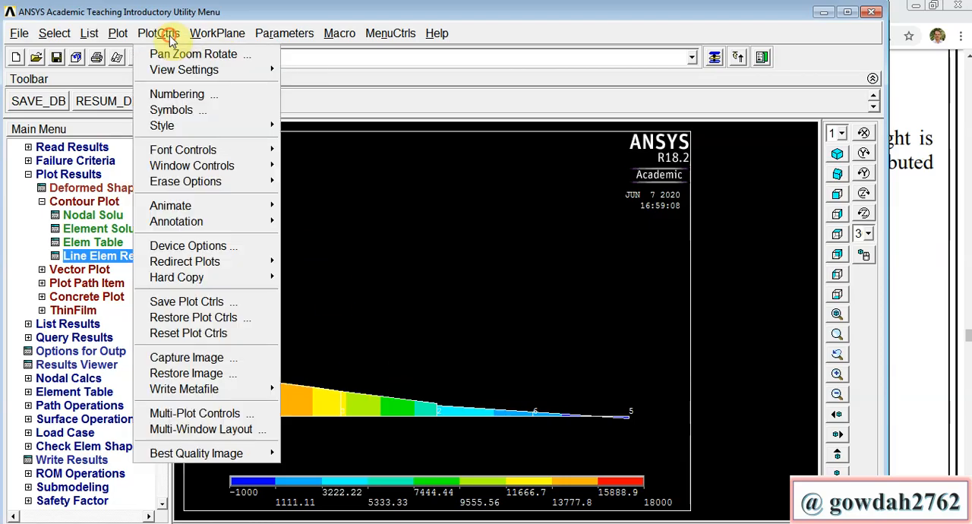
left_click(195, 202)
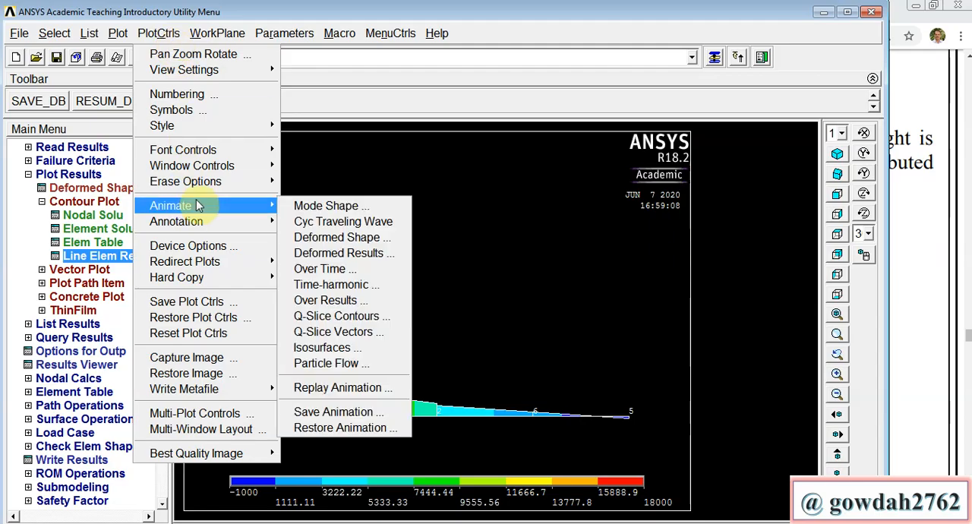
left_click(352, 238)
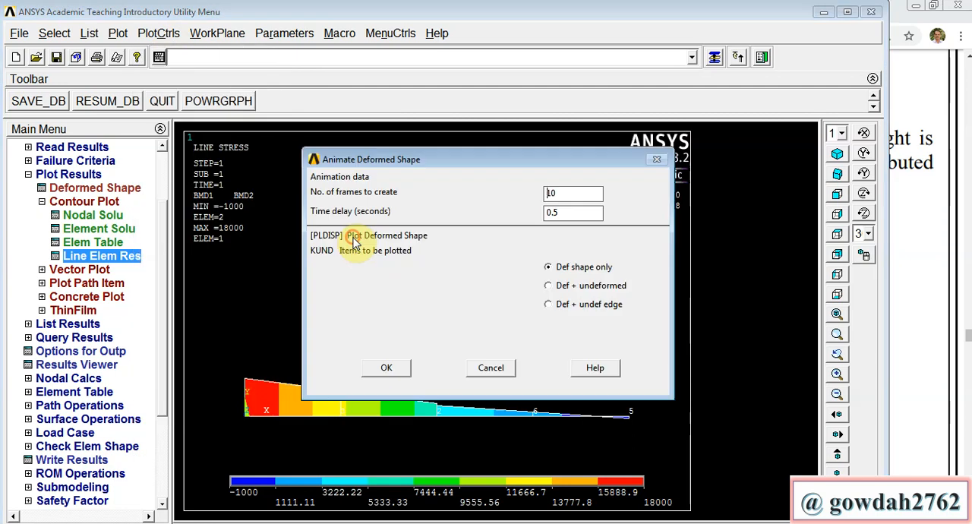
left_click(548, 286)
left_click(389, 367)
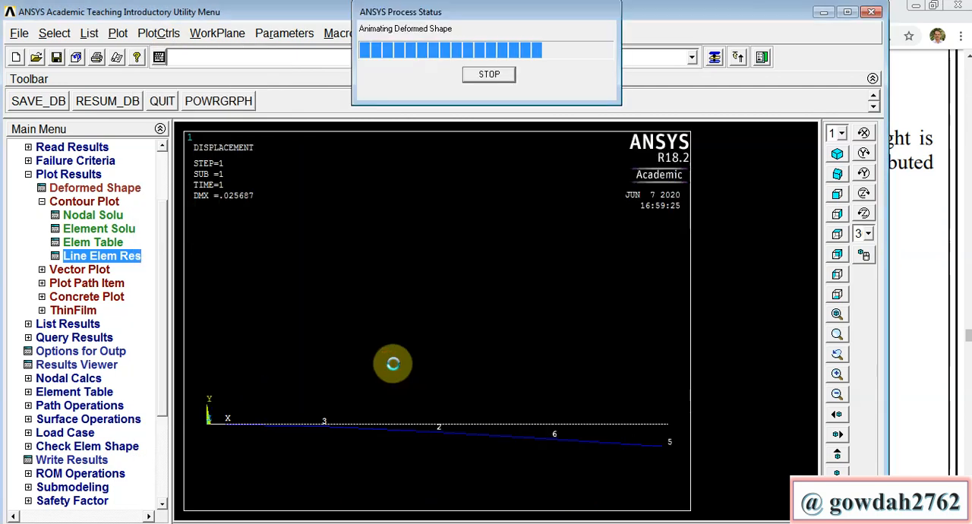